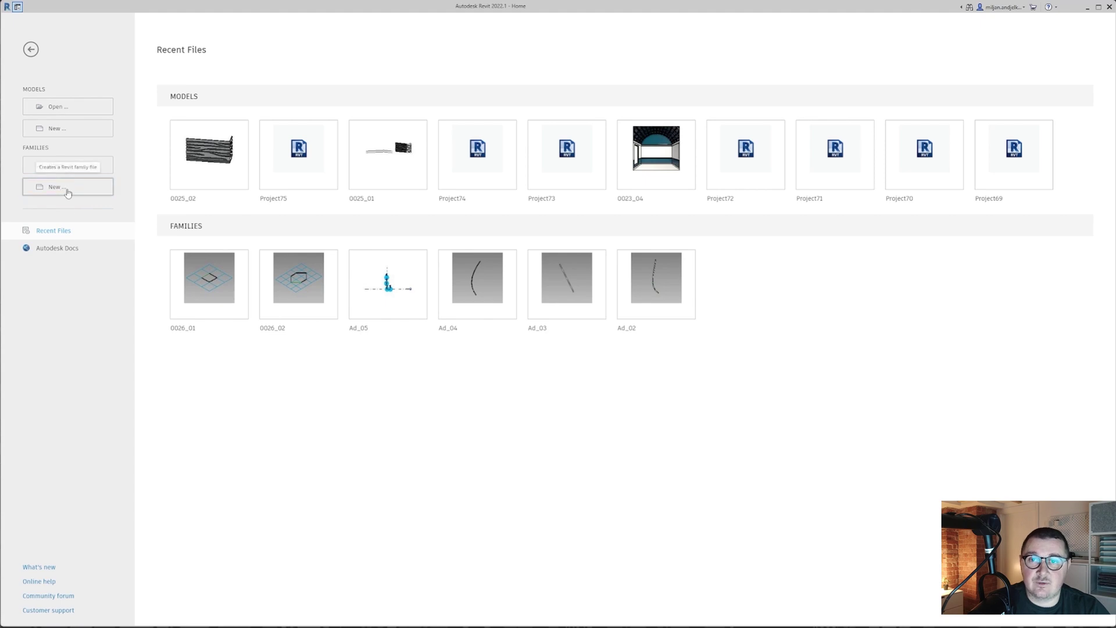
Create a new family from the Metric Mass.rft template in the Conceptual Mass folder.
left_click(68, 187)
double_click(249, 81)
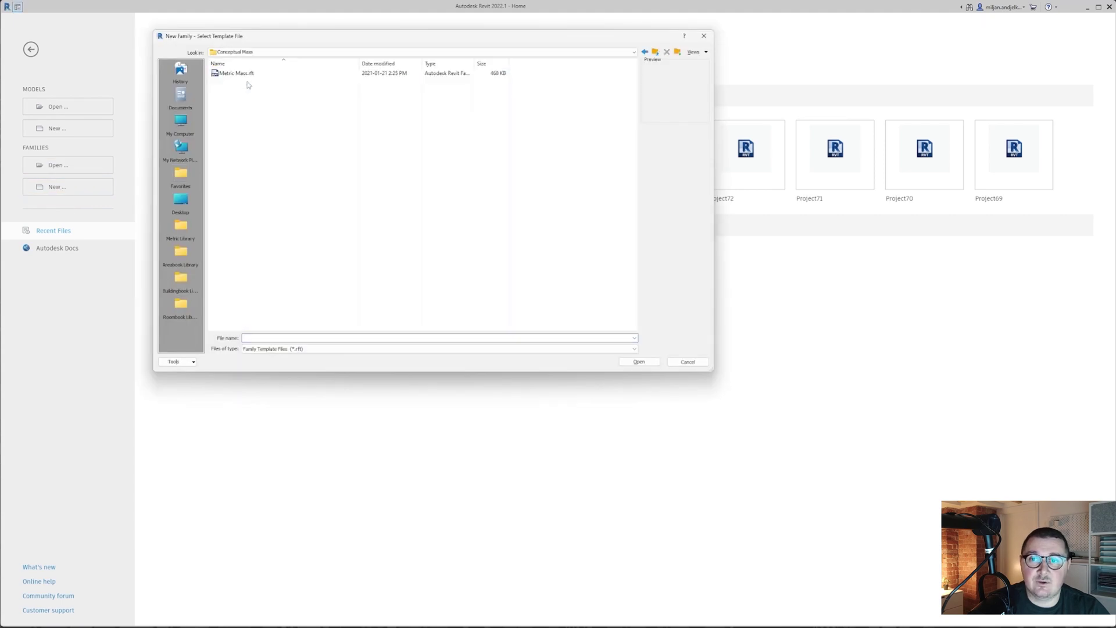
left_click(243, 74)
left_click(636, 362)
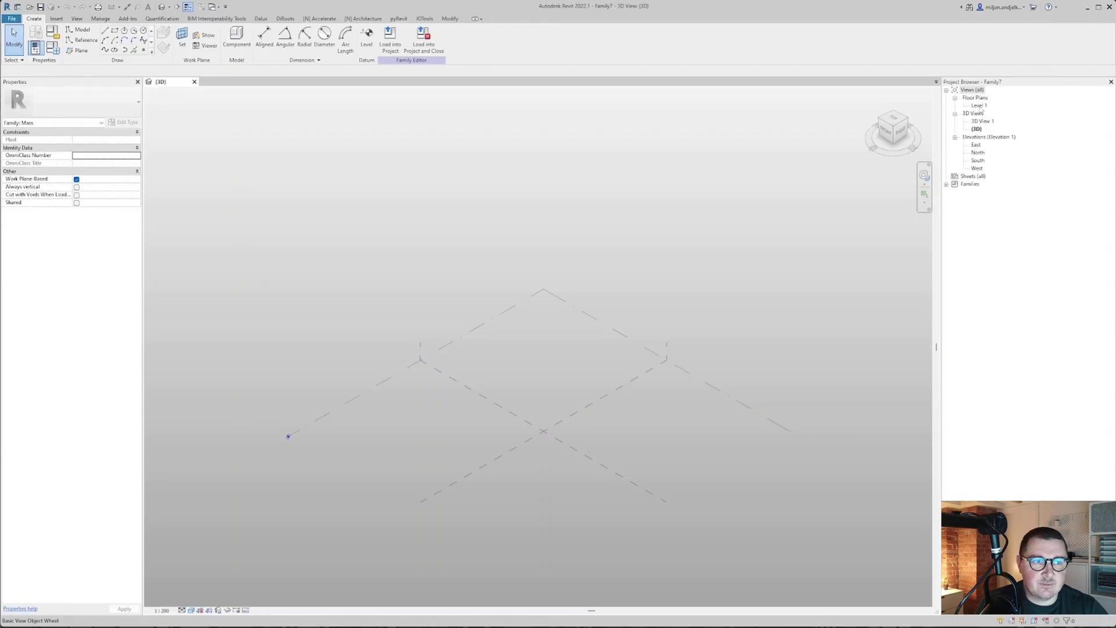
Open the Level 1 floor plan and the South elevation.
double_click(979, 106)
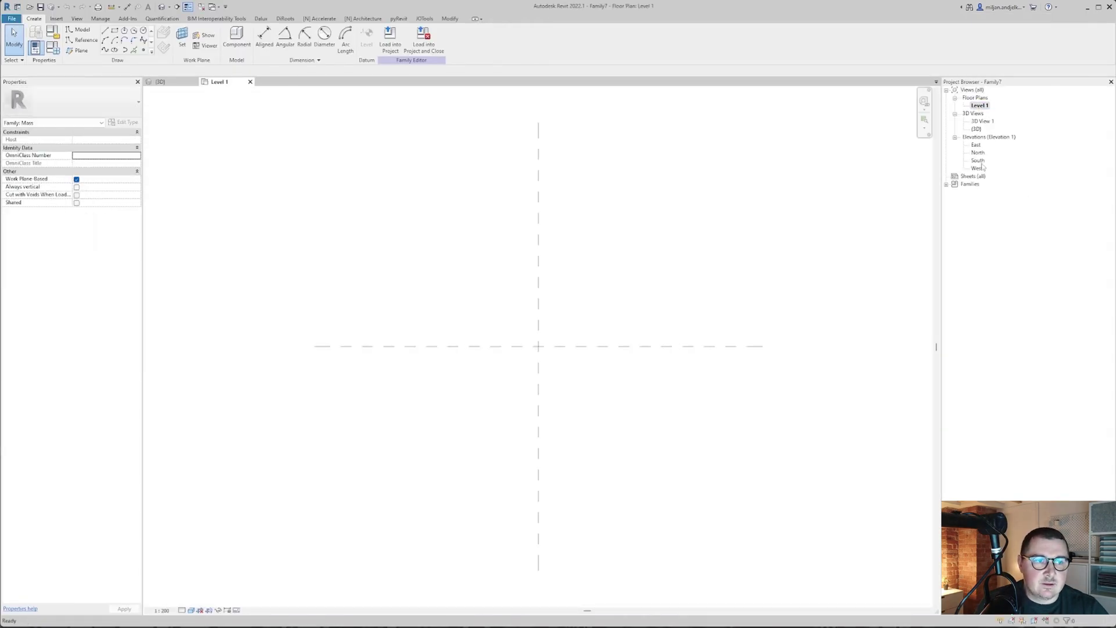
double_click(979, 161)
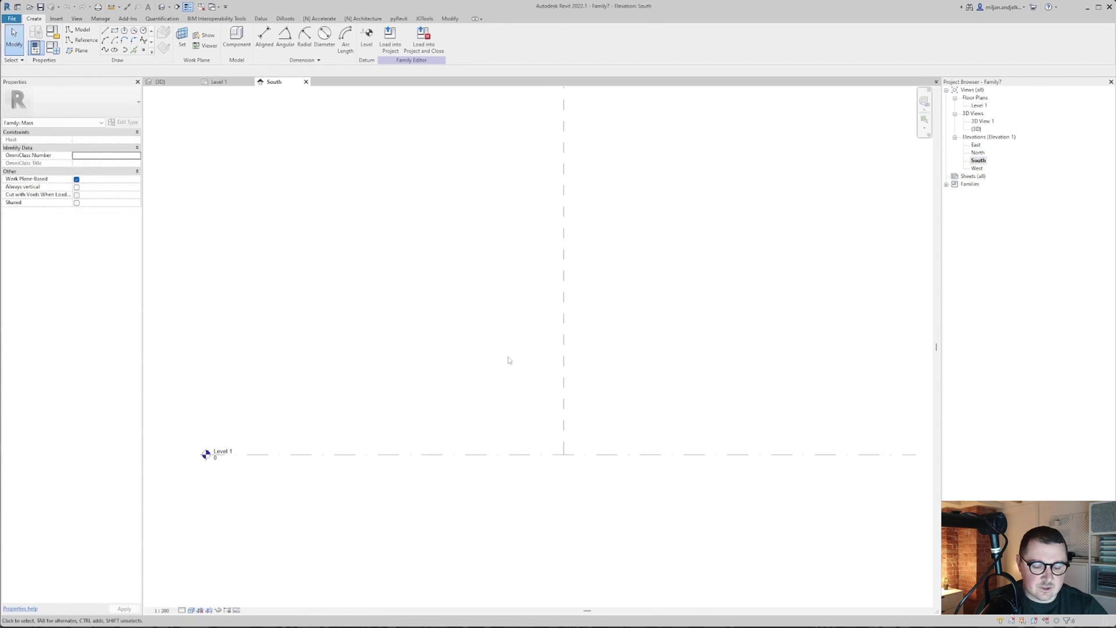
key("l")
key("l")
scroll(507, 356, "down", 1)
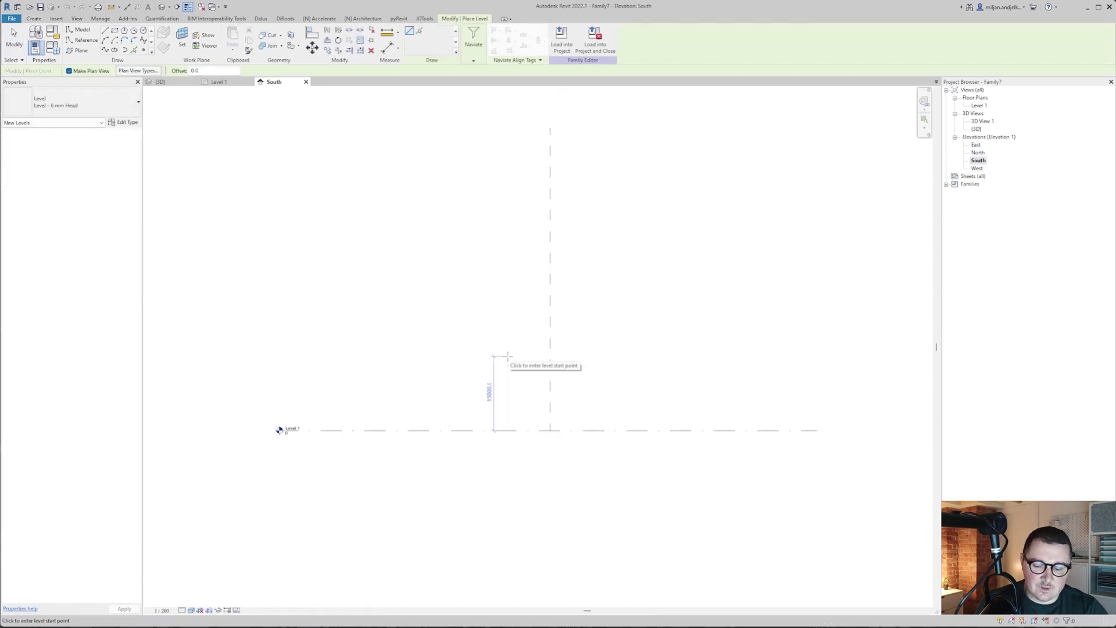
key("Escape")
key("Escape")
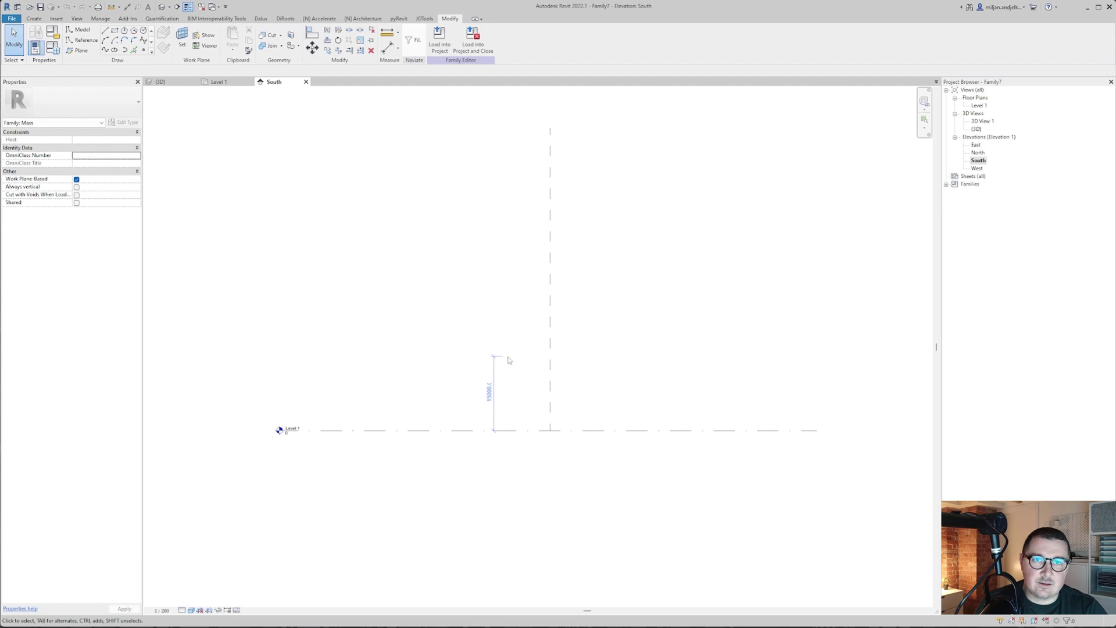
Add a level 5000 mm above Level 1, spanning the same width, in the South elevation.
left_click(36, 20)
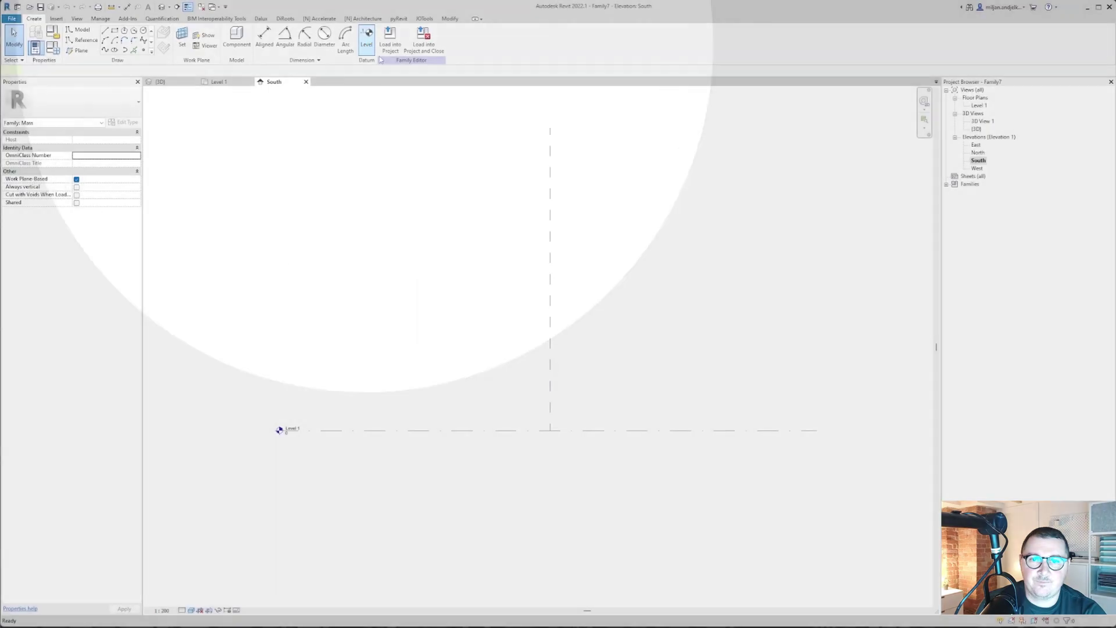
left_click(366, 46)
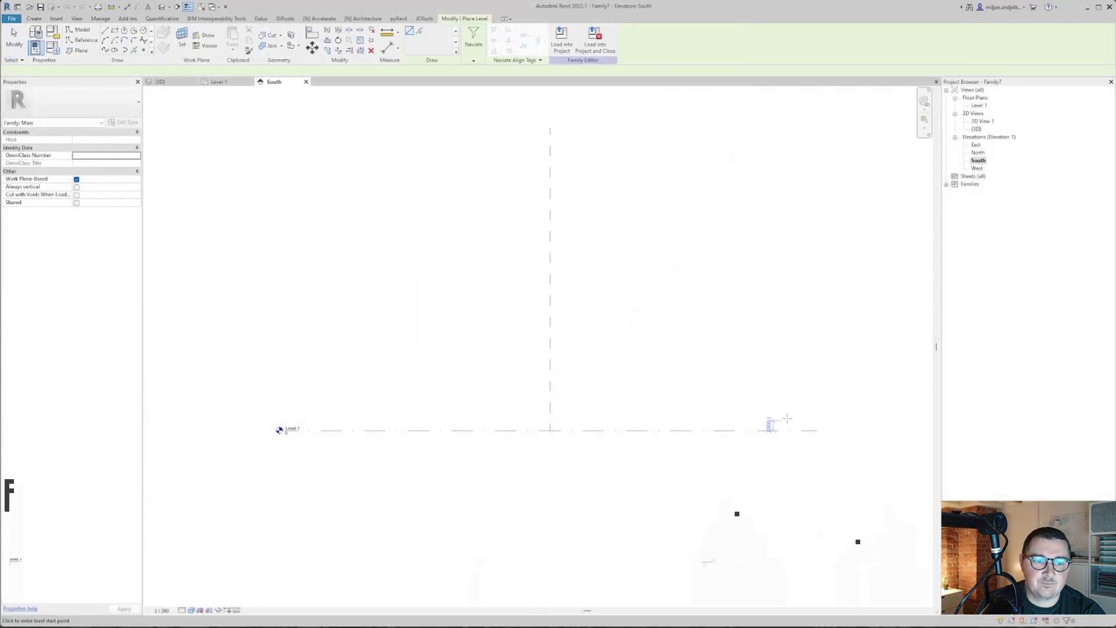
left_click(815, 406)
left_click(280, 405)
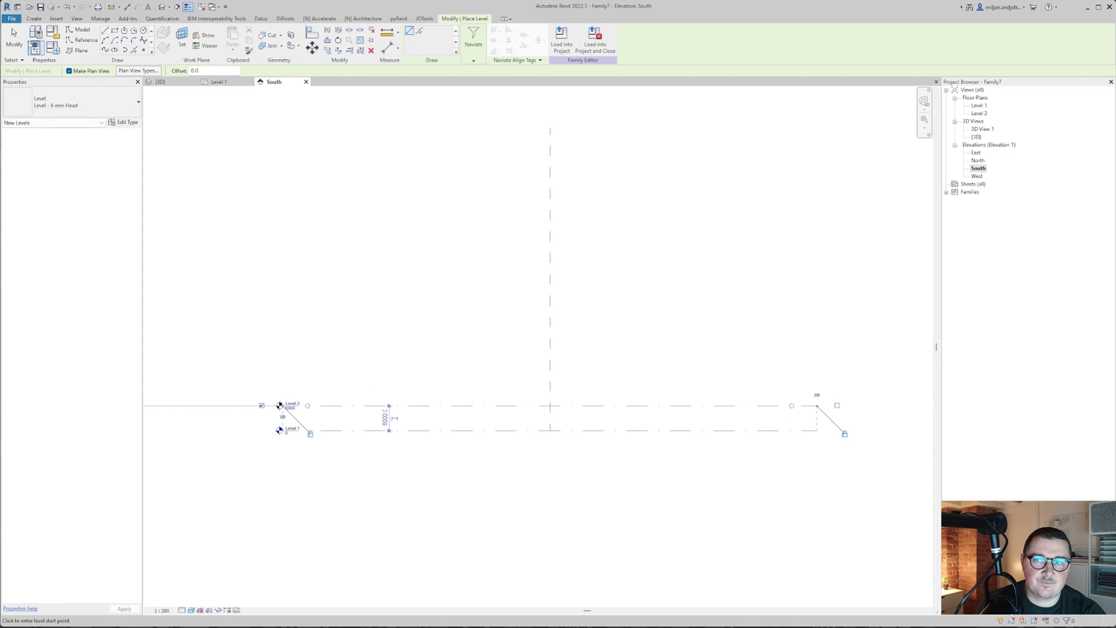
key("Escape")
key("Escape")
Draw a five-point wavy spline on the Level 1 plan, running upward from the horizontal reference plane just left of the vertical one.
left_click(220, 83)
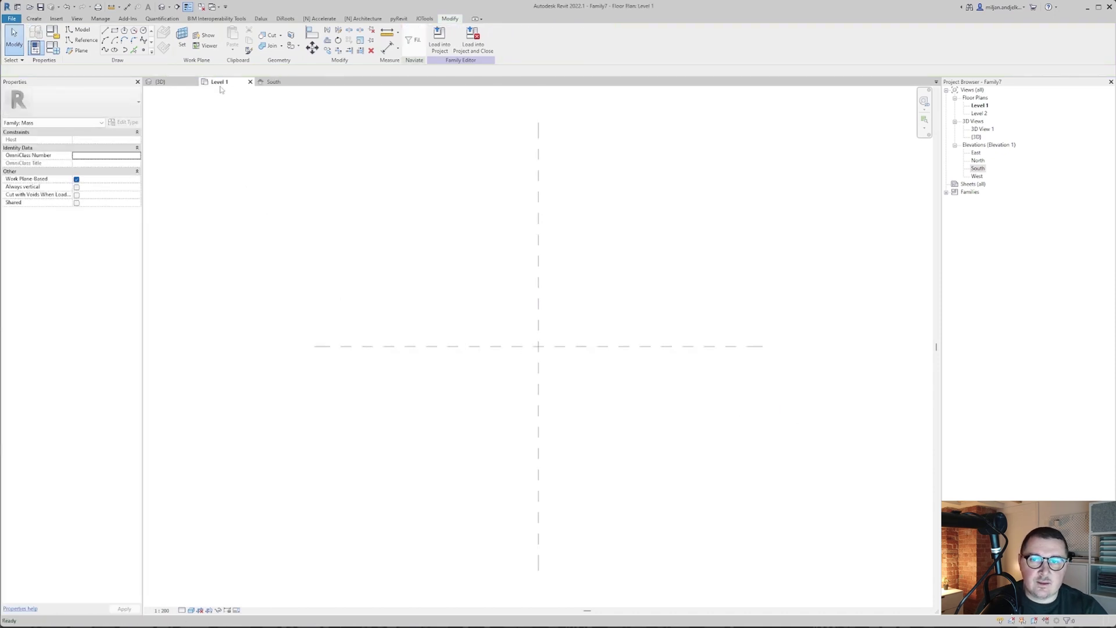
middle_click_drag(446, 380, 374, 401)
scroll(417, 364, "up", 1)
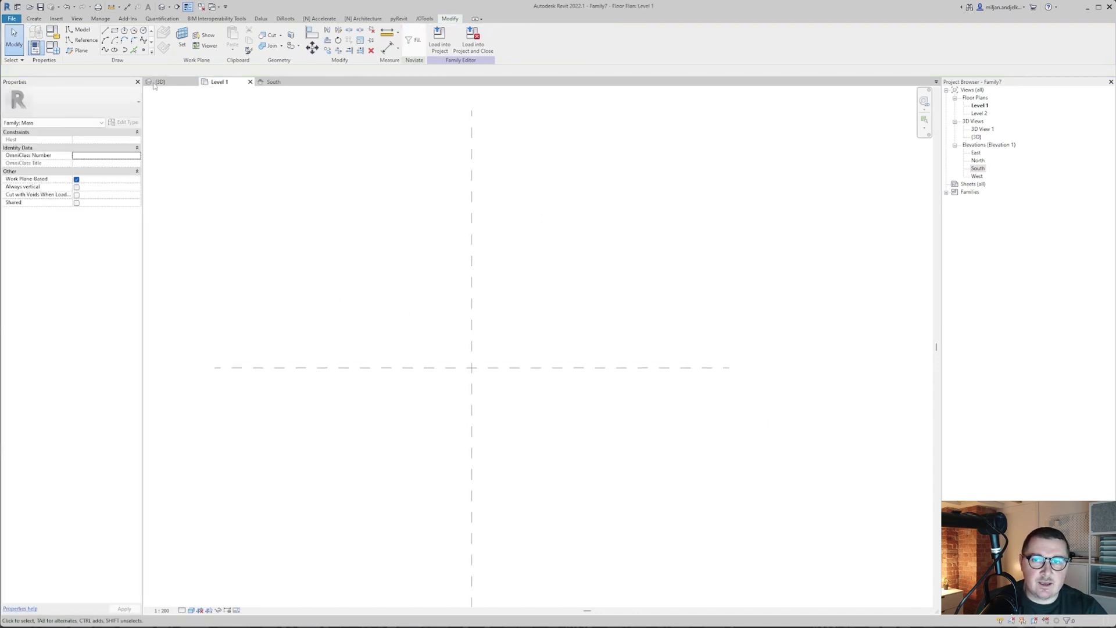
left_click(104, 50)
left_click(451, 368)
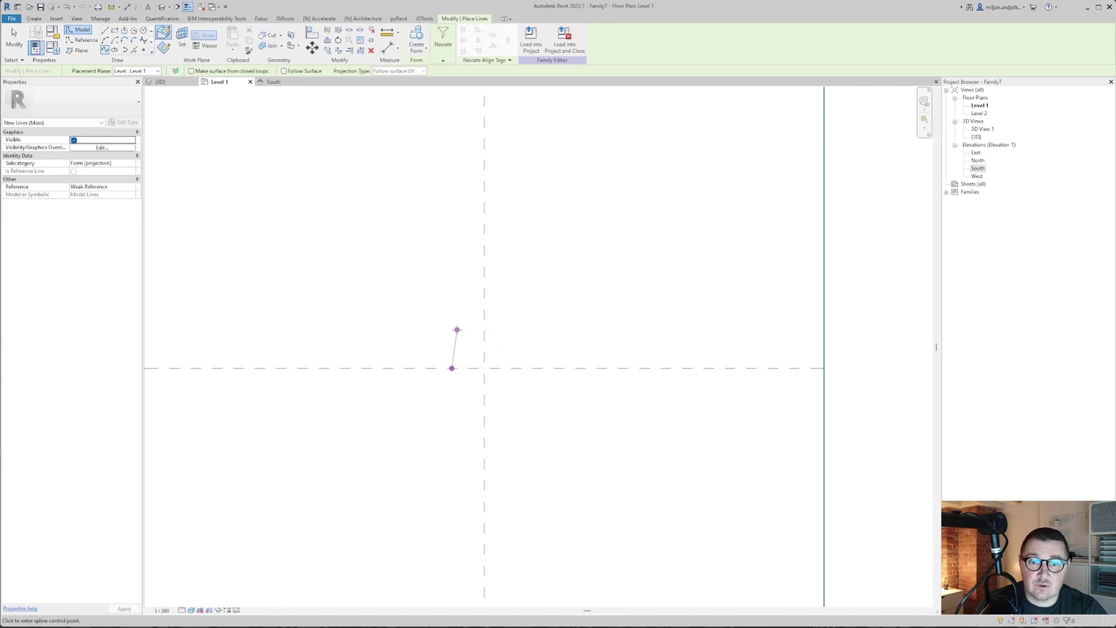
left_click(433, 257)
left_click(446, 212)
key("Escape")
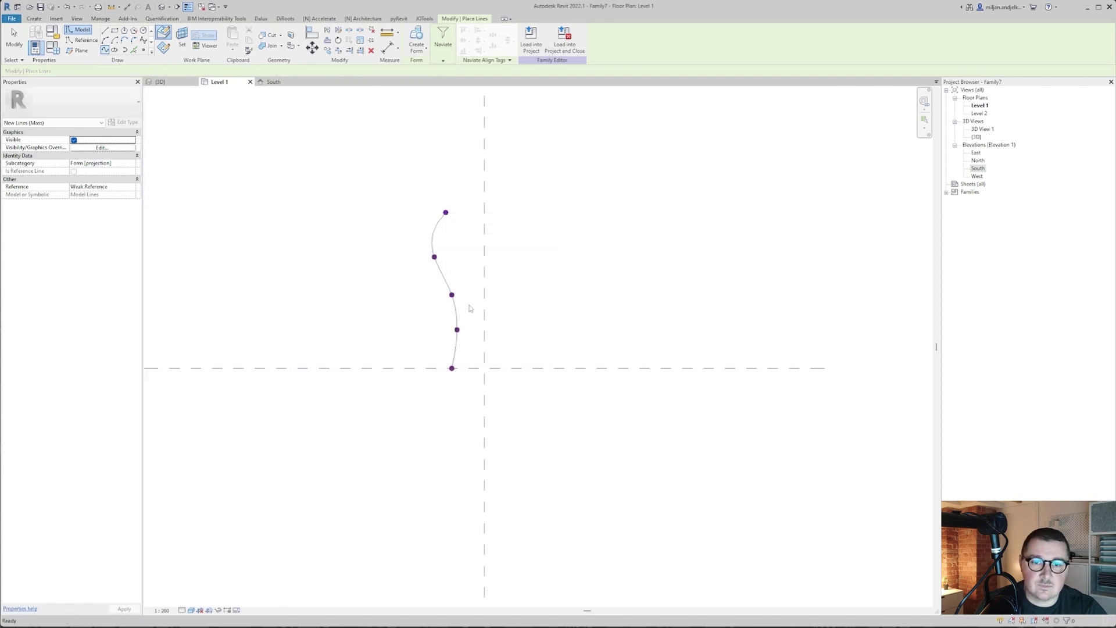
Draw a second five-point spline on the Level 1 plan that starts beside the first and weaves across it.
scroll(469, 308, "up", 2)
left_click(454, 400)
left_click(441, 271)
left_click(438, 213)
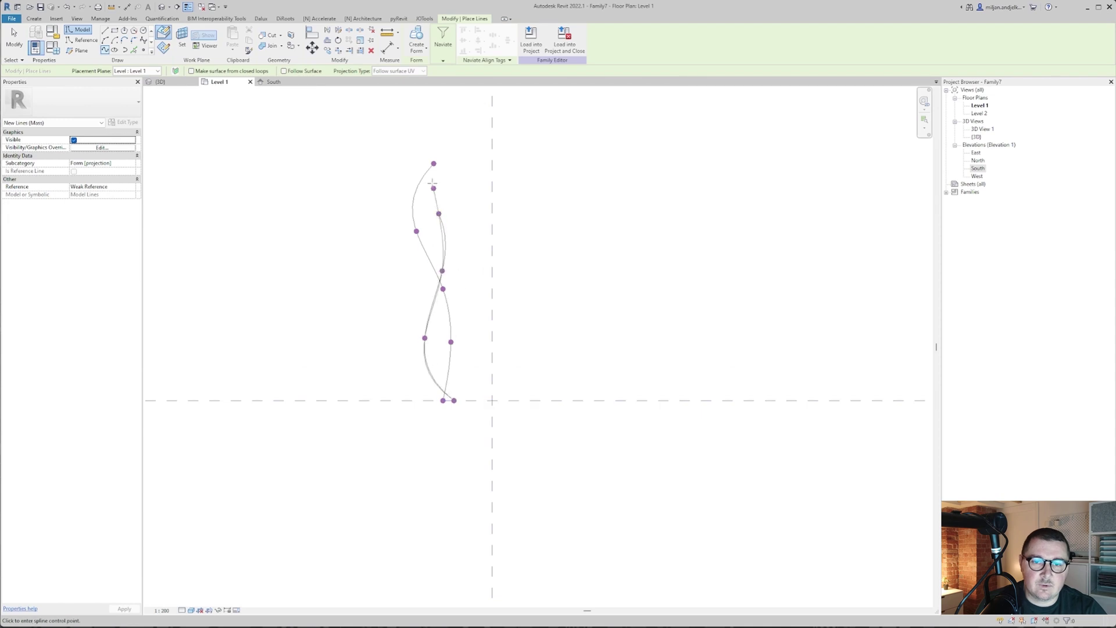
right_click(422, 158)
left_click(441, 168)
key("Escape")
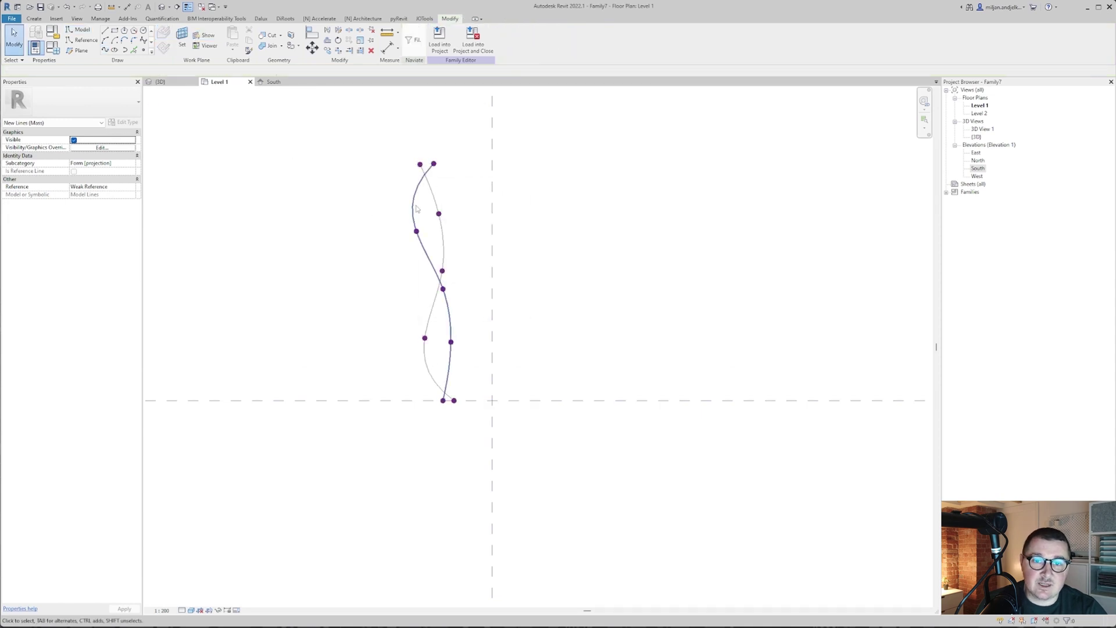
Cut the second spline and paste it aligned to Level 2.
left_click(430, 199)
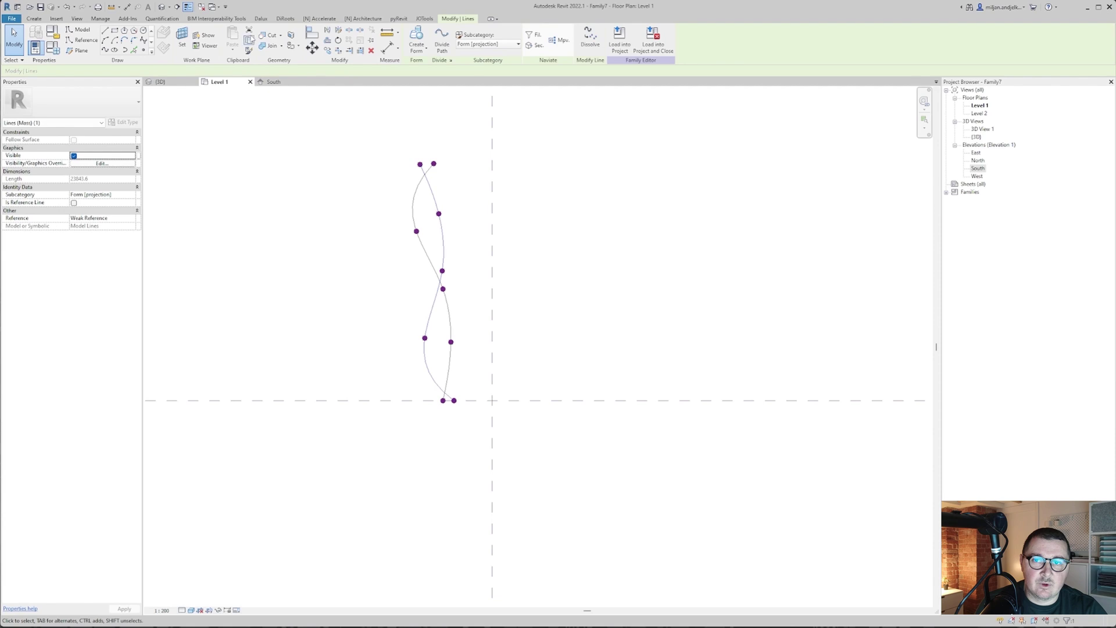
key("ctrl+c")
key("Escape")
left_click(232, 50)
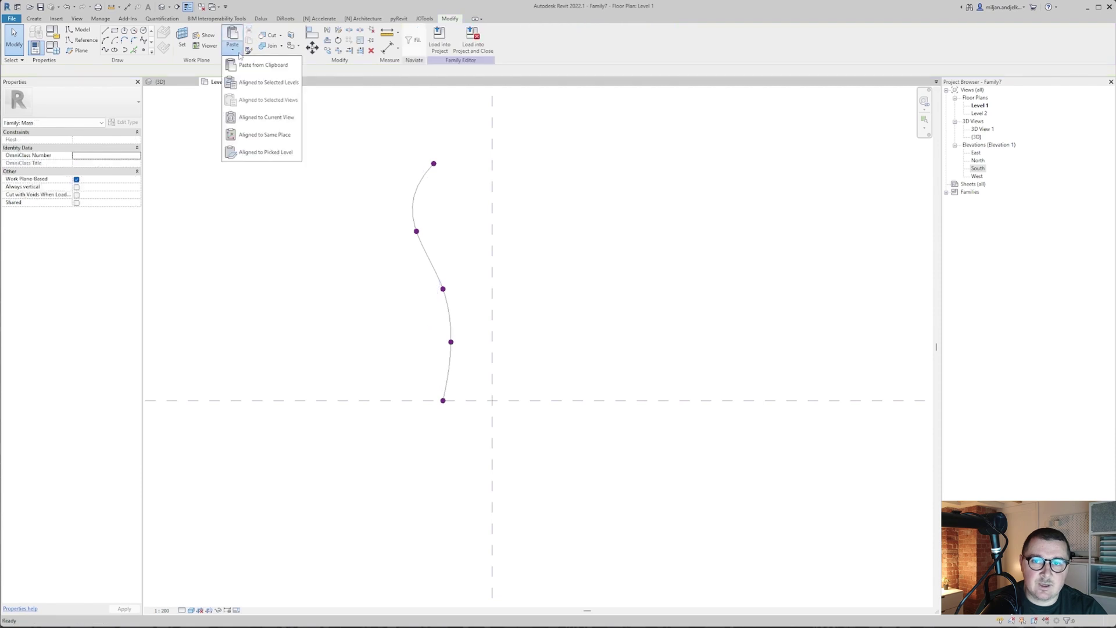
left_click(268, 82)
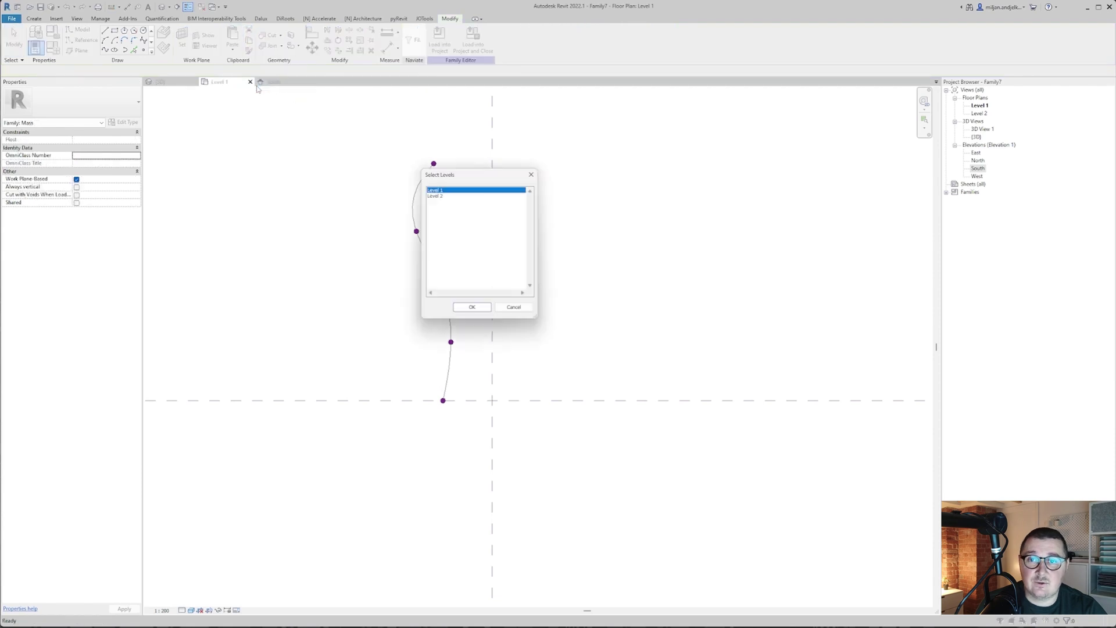
left_click(435, 197)
left_click(471, 306)
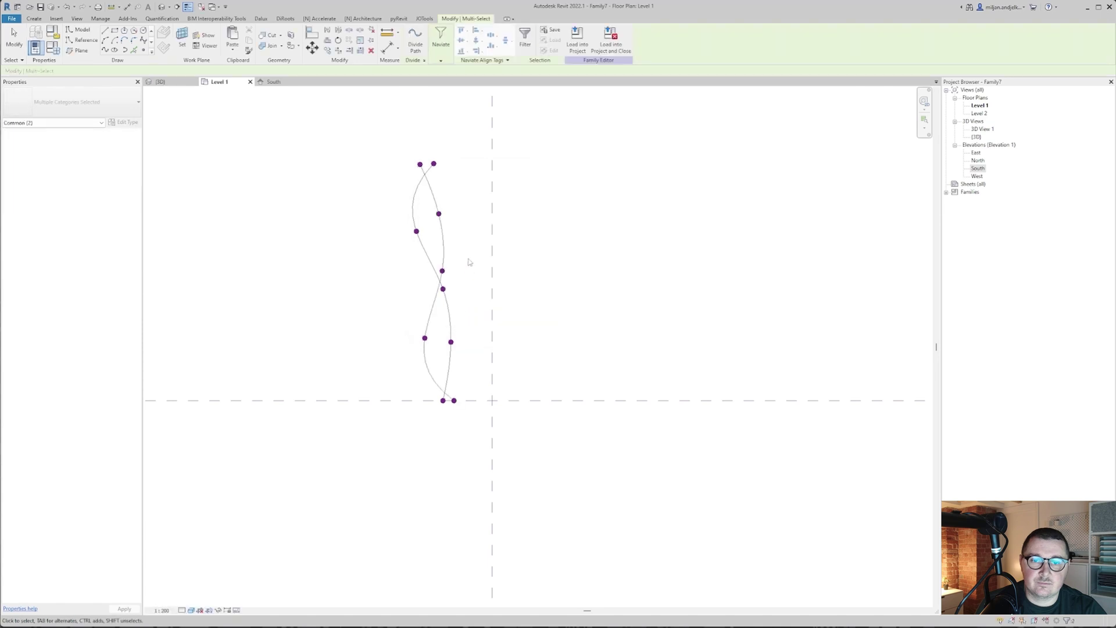
key("Escape")
Draw a six-point wavy spline on the Level 1 plan, running upward just right of the vertical reference plane.
middle_click_drag(466, 262, 441, 249)
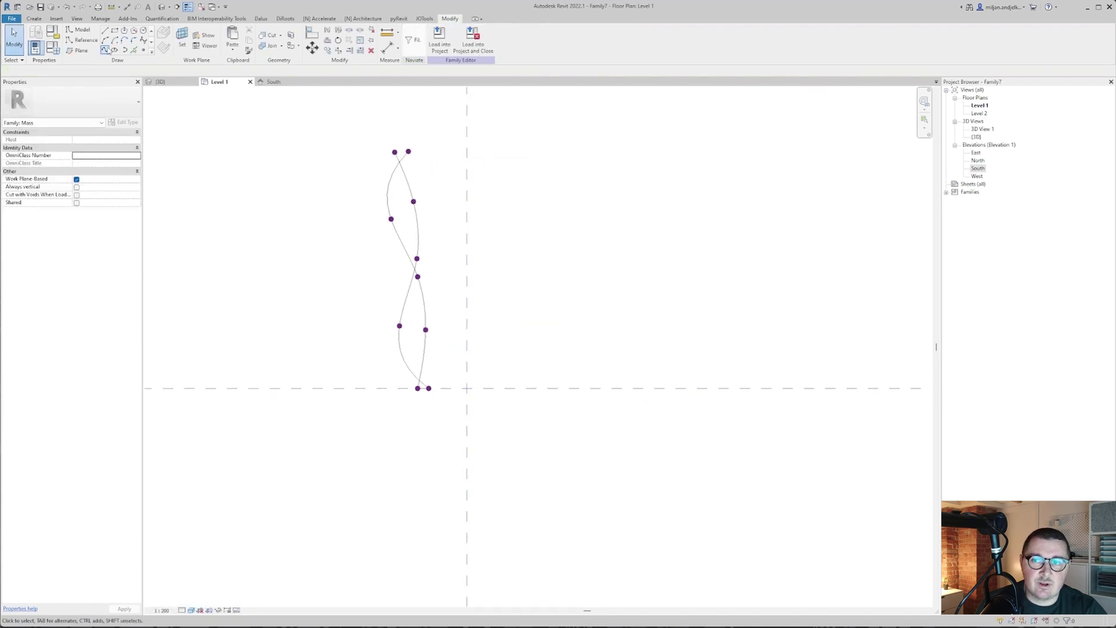
left_click(105, 50)
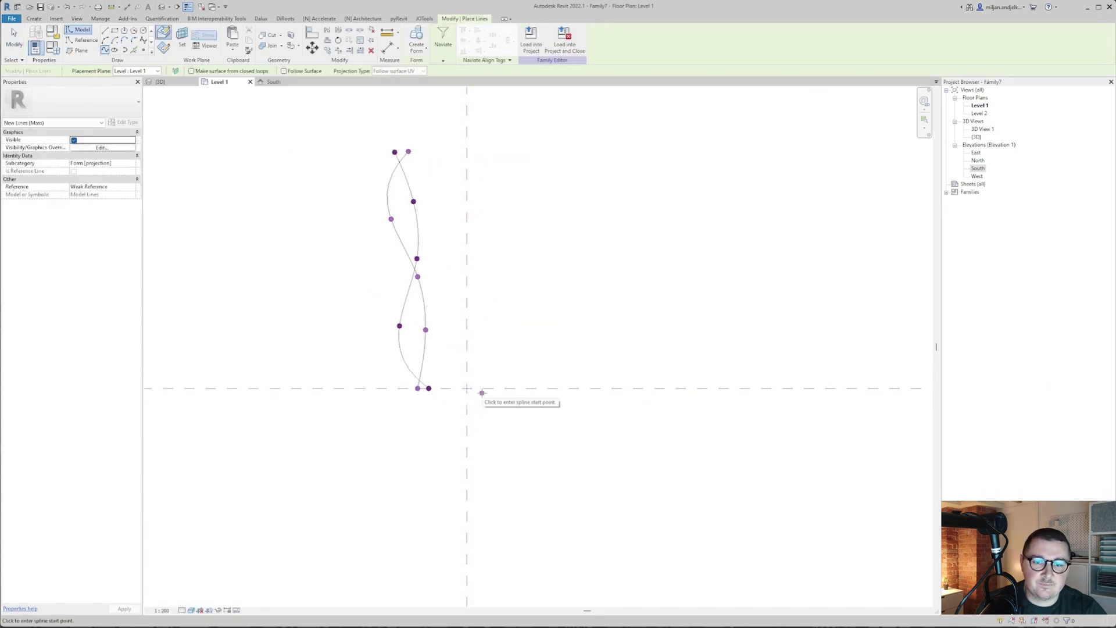
left_click(482, 393)
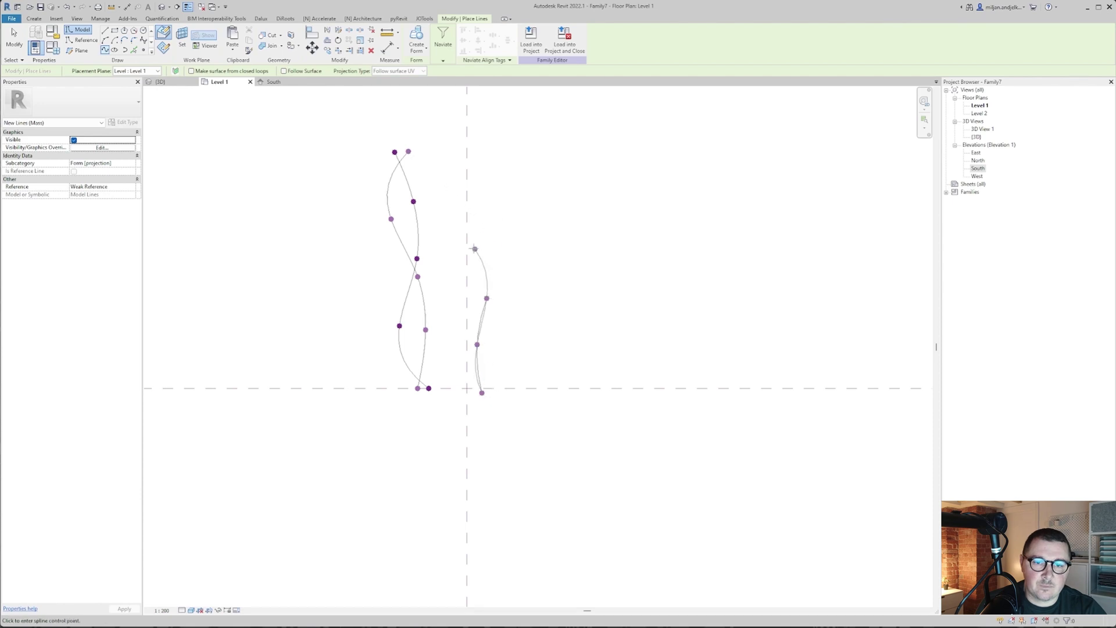
left_click(490, 194)
key("Escape")
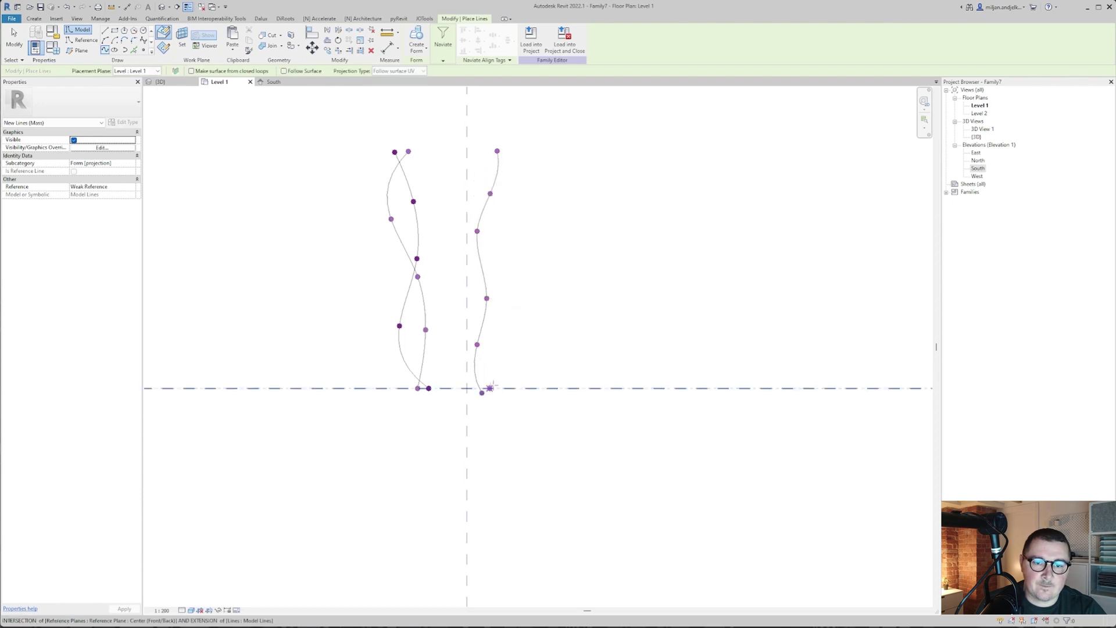
Draw a five-point spline from the intersection of the reference planes, weaving across the six-point spline.
left_click(467, 388)
left_click(482, 364)
left_click(471, 162)
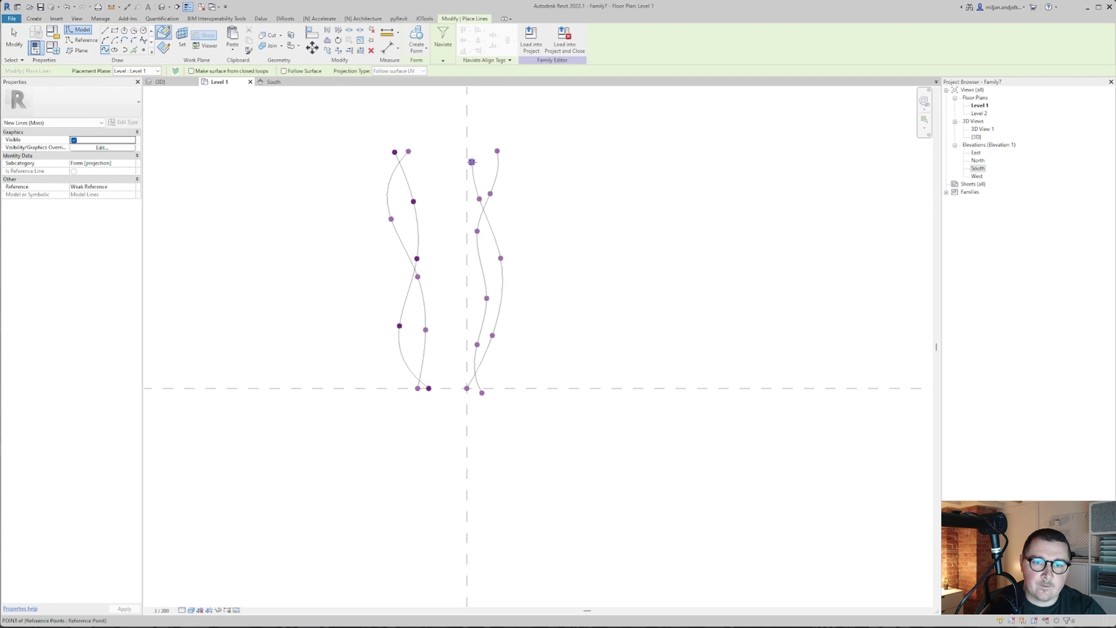
key("Escape")
key("Escape")
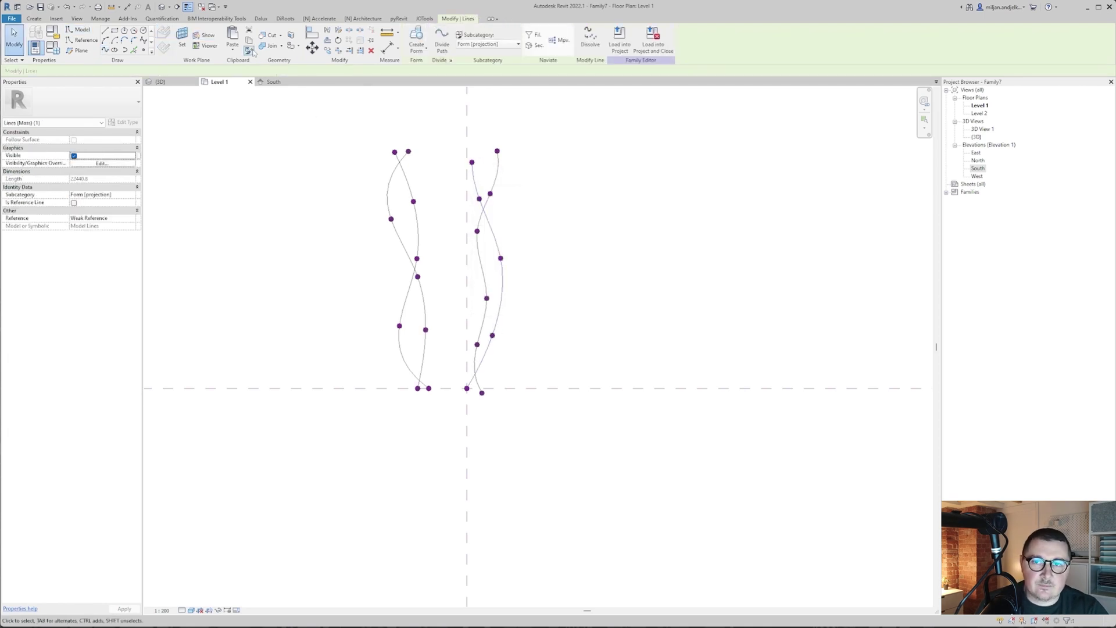
Move the spline that starts at the reference plane intersection to Level 2 by cutting it and pasting it aligned to that level.
left_click(249, 30)
left_click(232, 50)
left_click(261, 96)
left_click(437, 198)
left_click(472, 307)
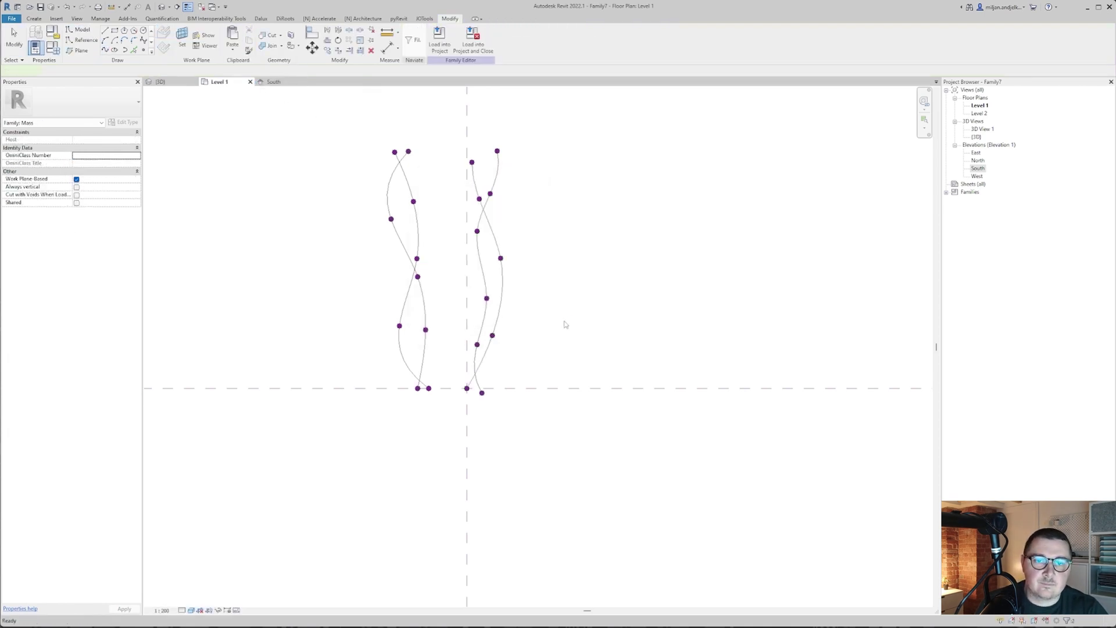
Apply Divide Path to all four splines in the 3D view and increase their number of nodes.
left_click(161, 81)
middle_click_drag(535, 384, 605, 471, "shift")
left_click(616, 424)
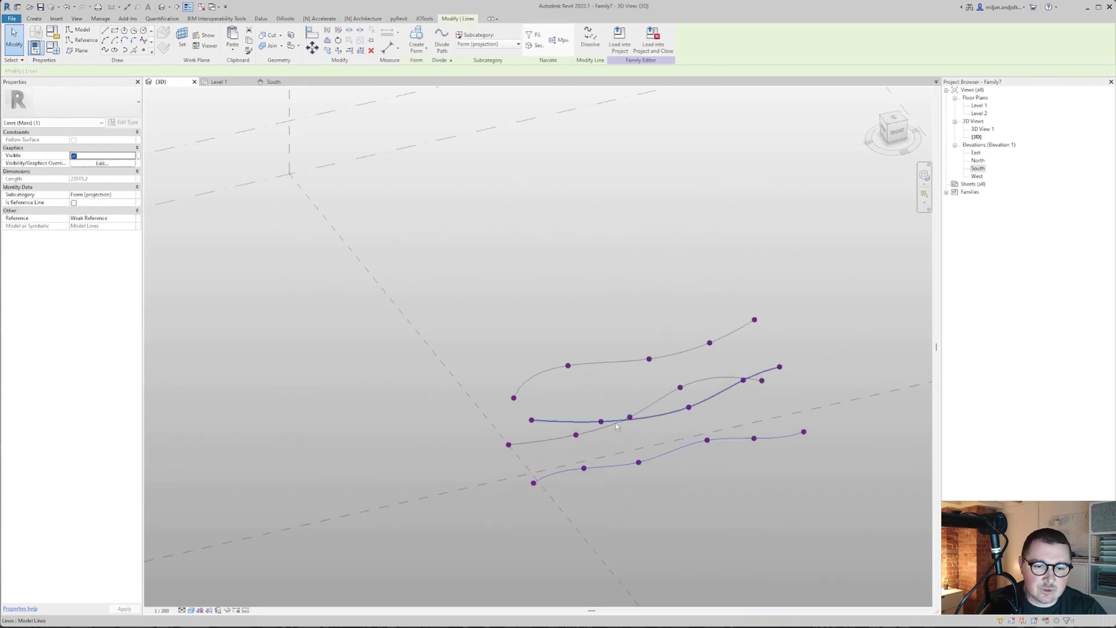
left_click(617, 362, "ctrl")
left_click(653, 407, "ctrl")
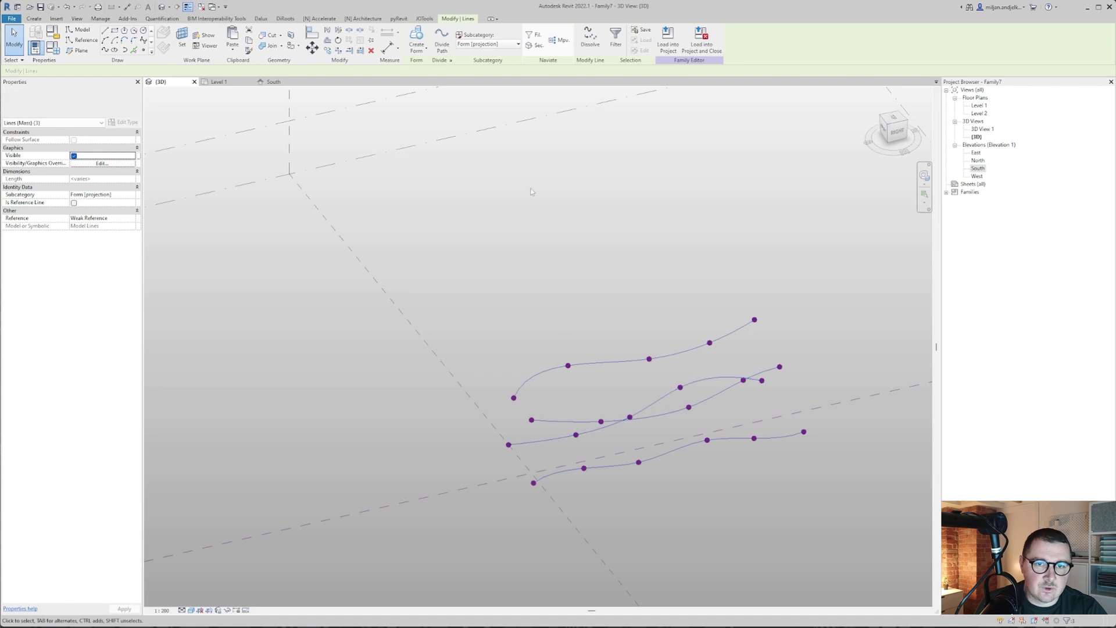
left_click(441, 52)
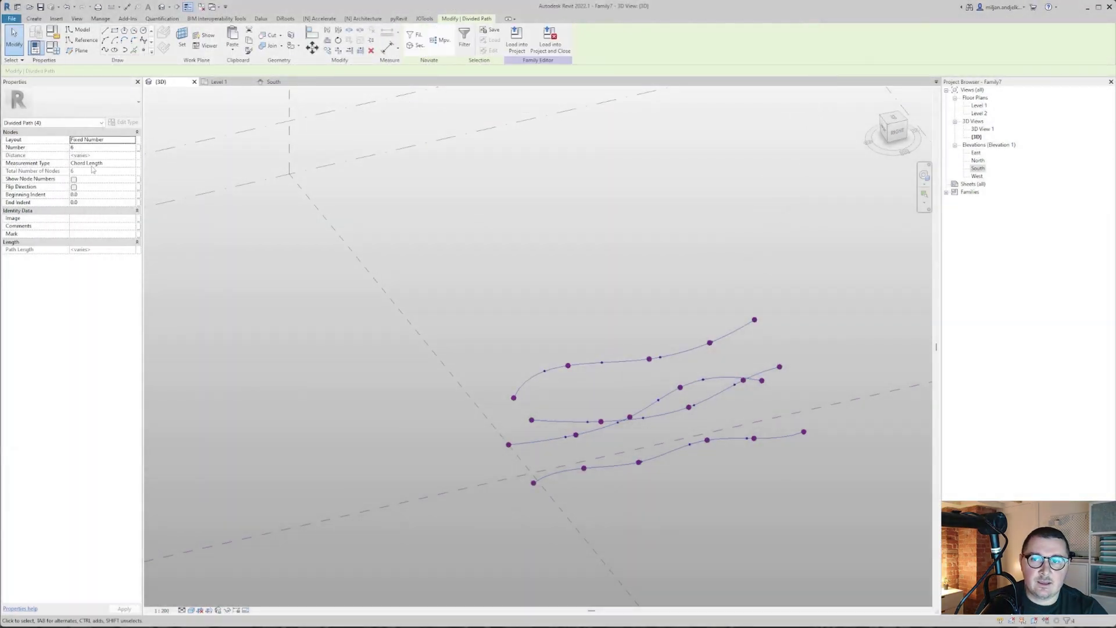
left_click(88, 147)
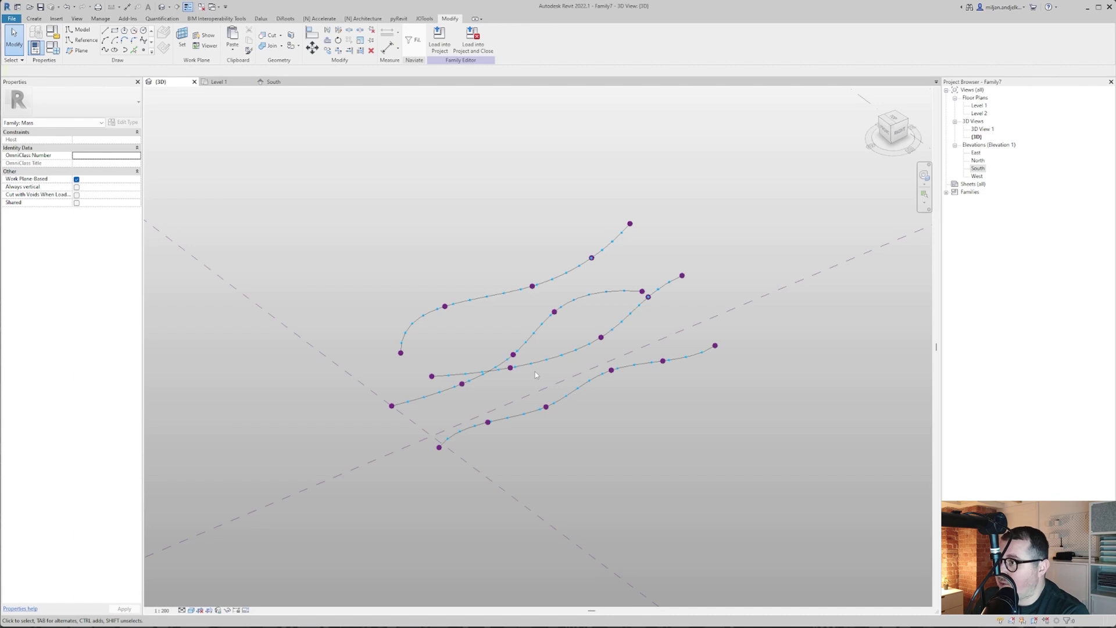
Create another new family from the Metric Generic Model Pattern Based.rft template.
left_click(12, 19)
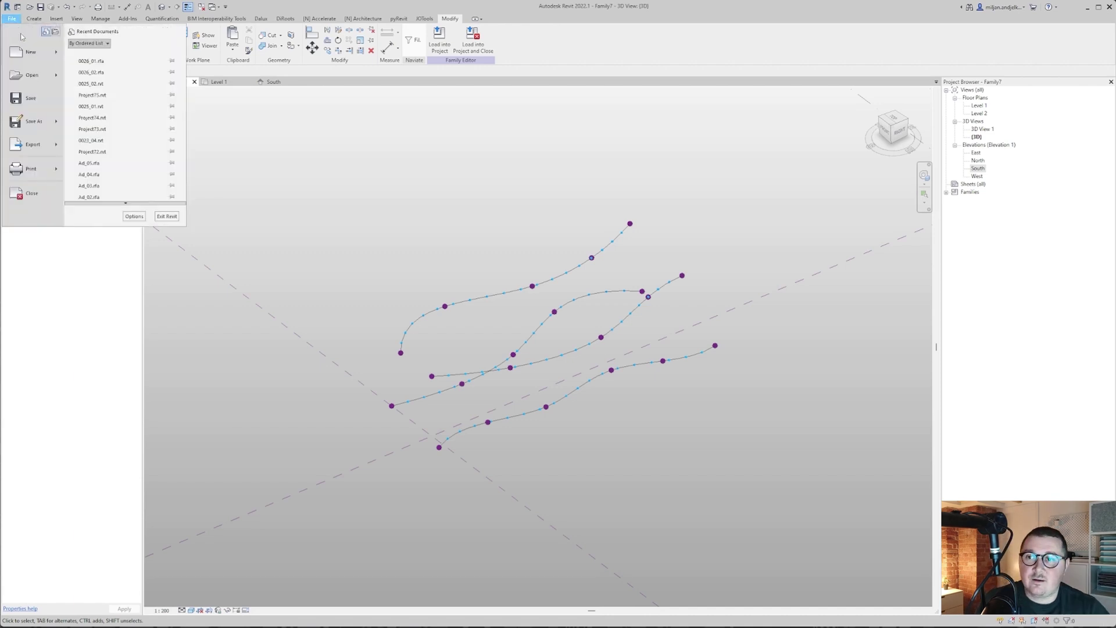
mouse_move(35, 51)
left_click(90, 87)
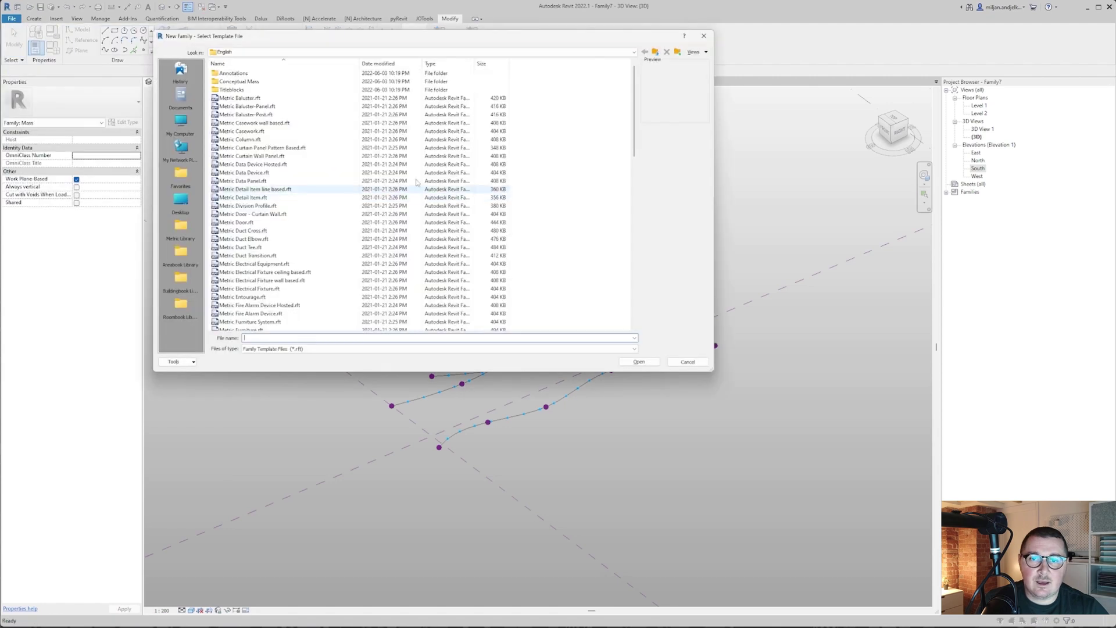
scroll(275, 186, "down", 5)
left_click(275, 182)
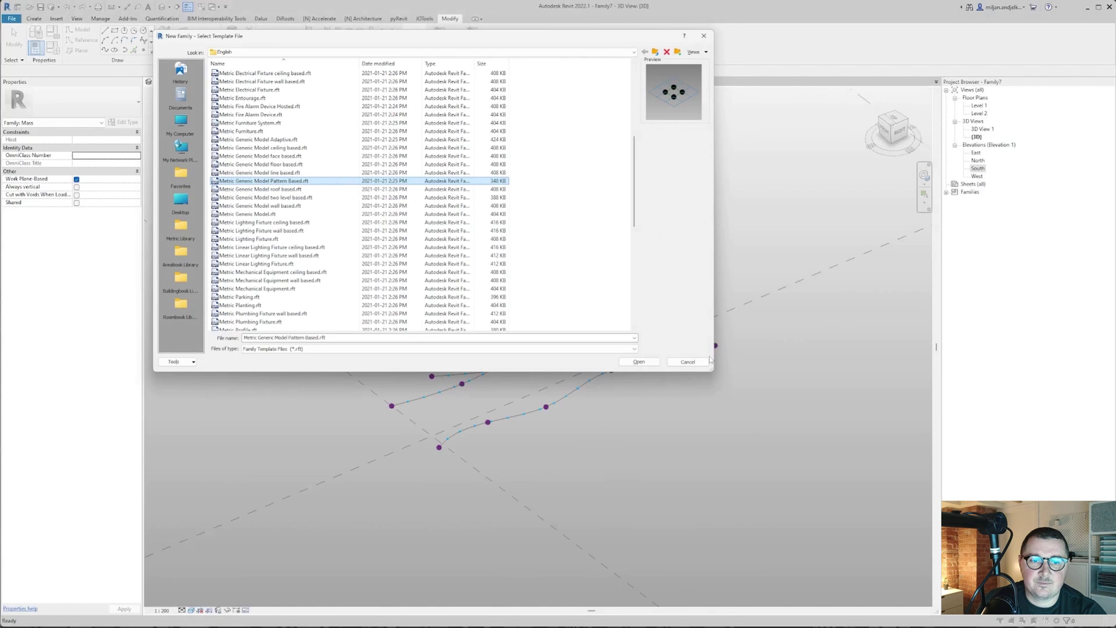
left_click(639, 362)
Examine the adaptive points at the corners of the new panel family's rectangular pattern.
scroll(398, 349, "down", 4)
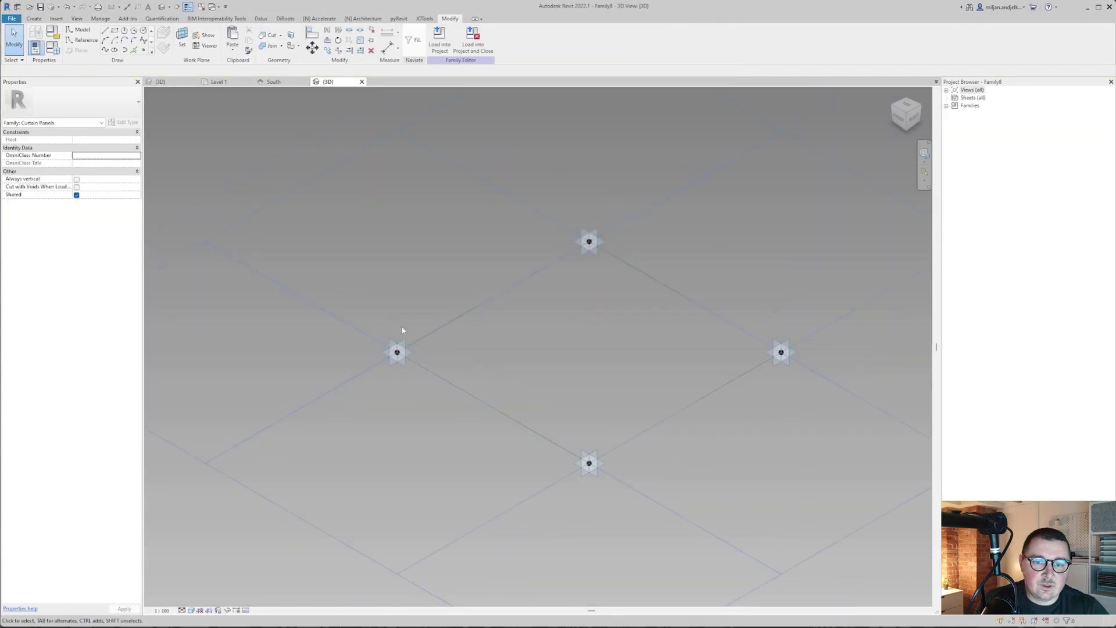
left_click(401, 351)
left_click(402, 352)
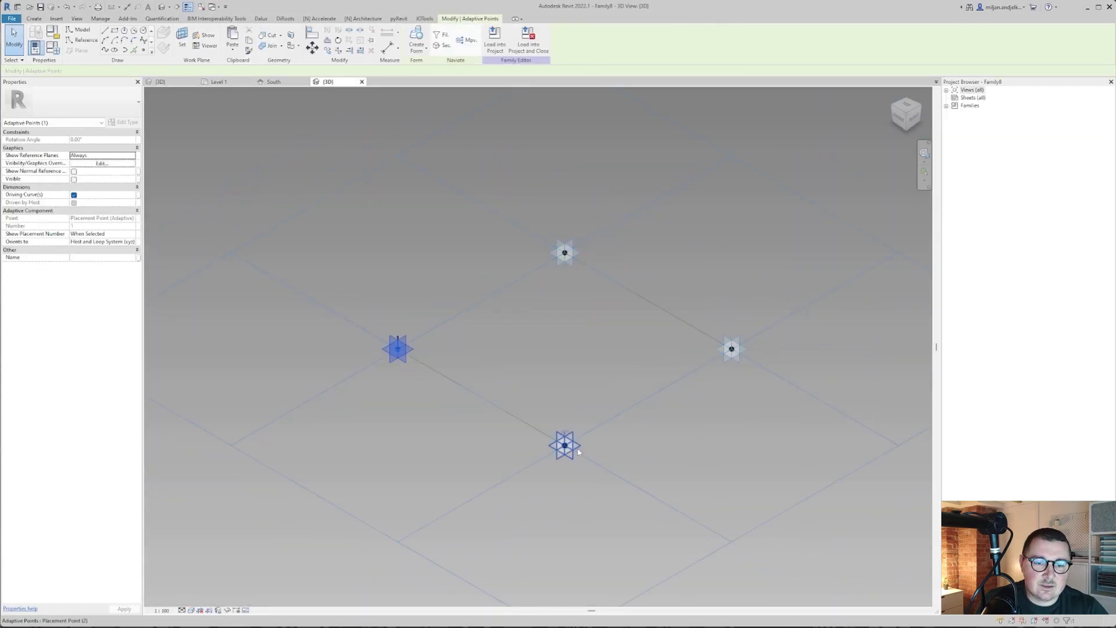
left_click(489, 243)
middle_click_drag(490, 242, 492, 319, "shift")
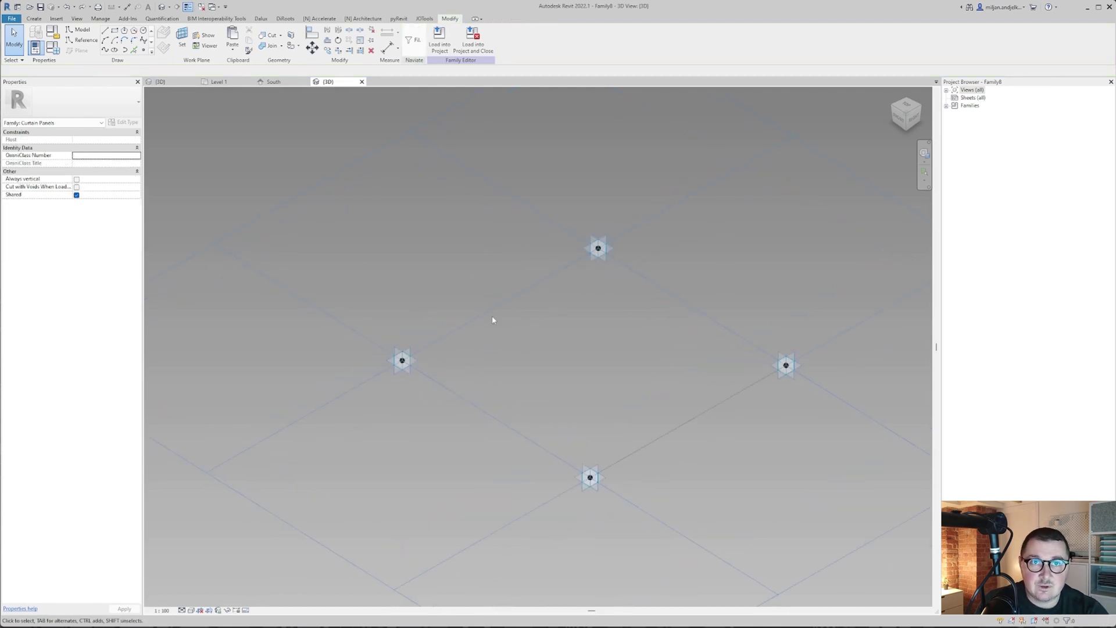
left_click(182, 38)
scroll(428, 336, "up", 2)
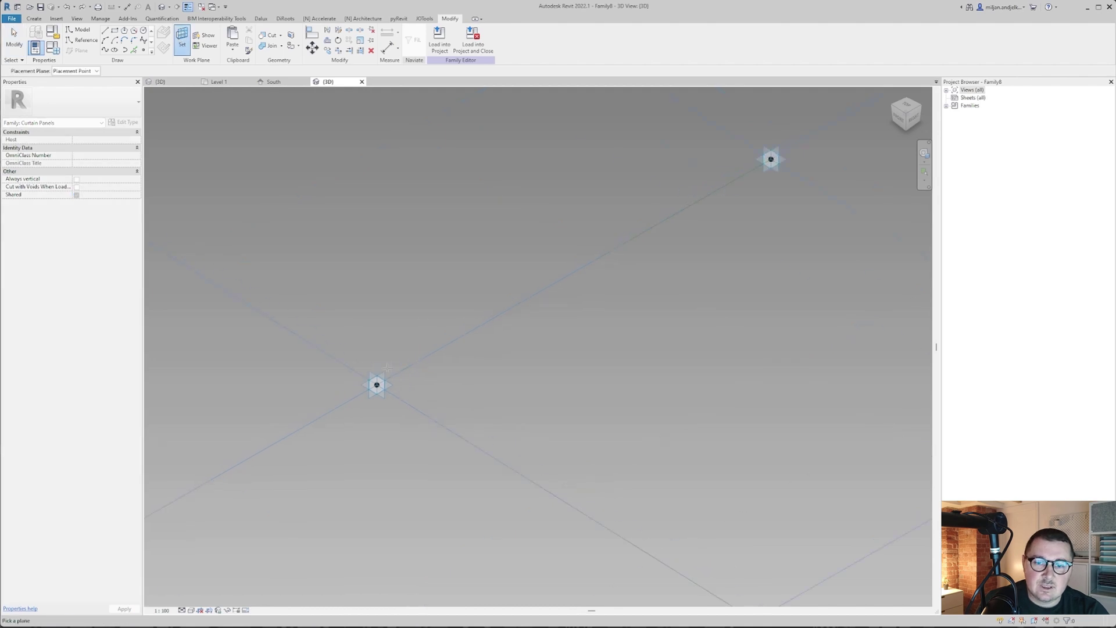
scroll(377, 384, "down", 1)
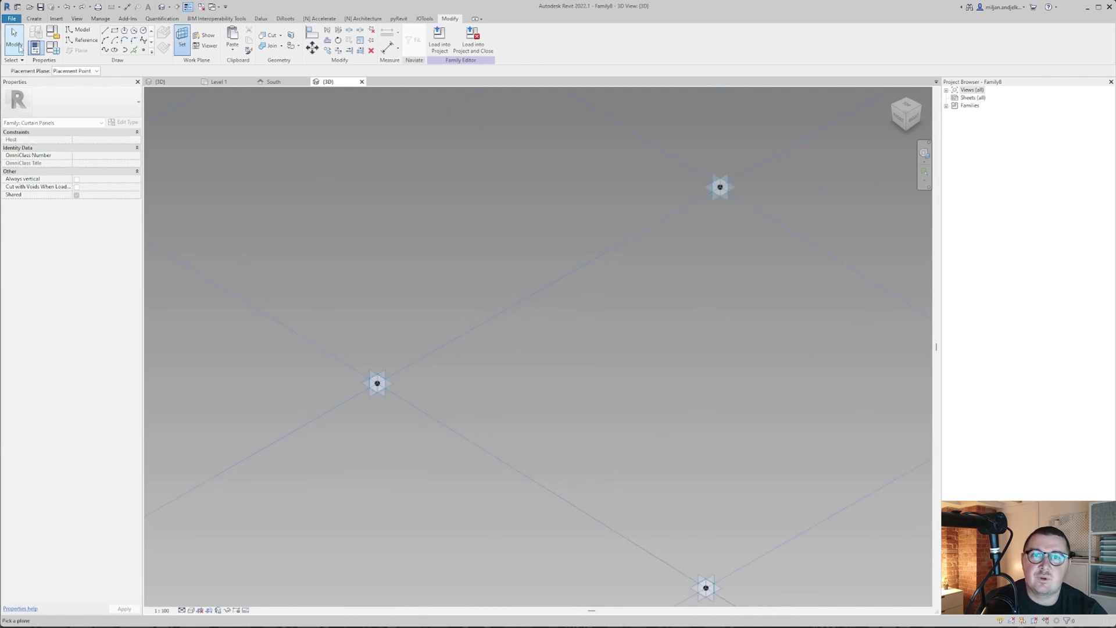
left_click(21, 50)
Place a reference point near the middle of the reference line between adaptive points 1 and 2, and set its perpendicular plane as work plane.
scroll(504, 291, "down", 3)
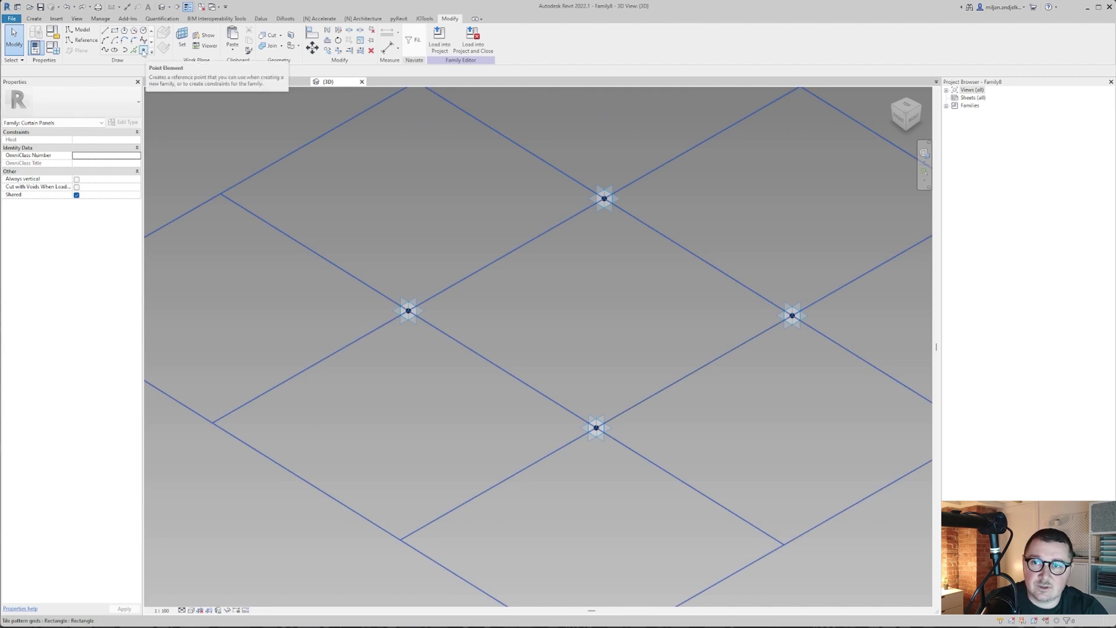
left_click(143, 51)
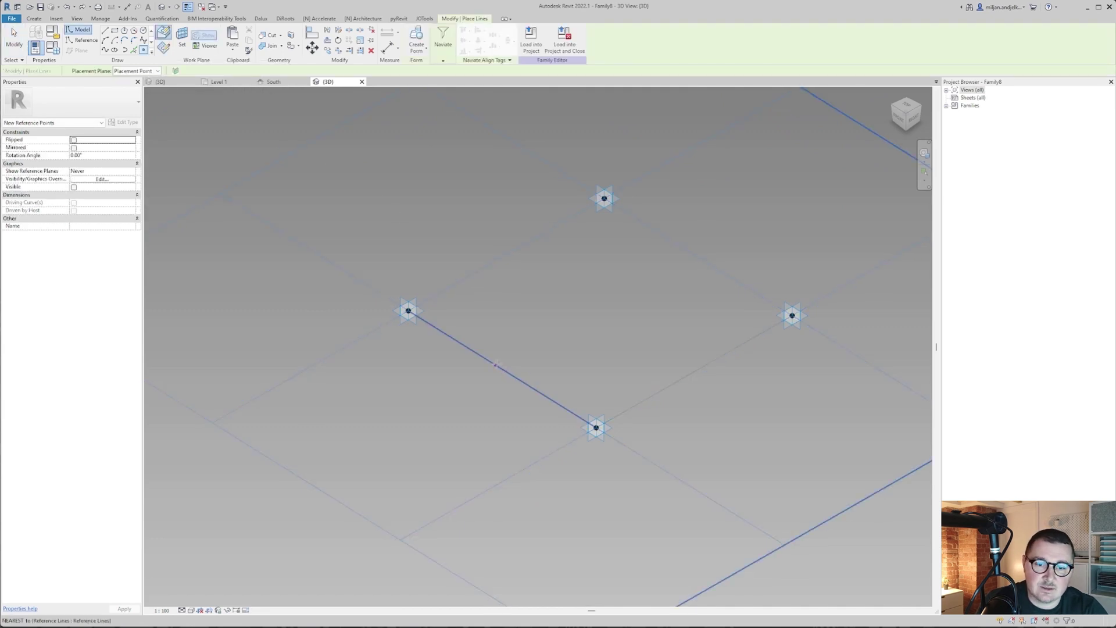
left_click(502, 368)
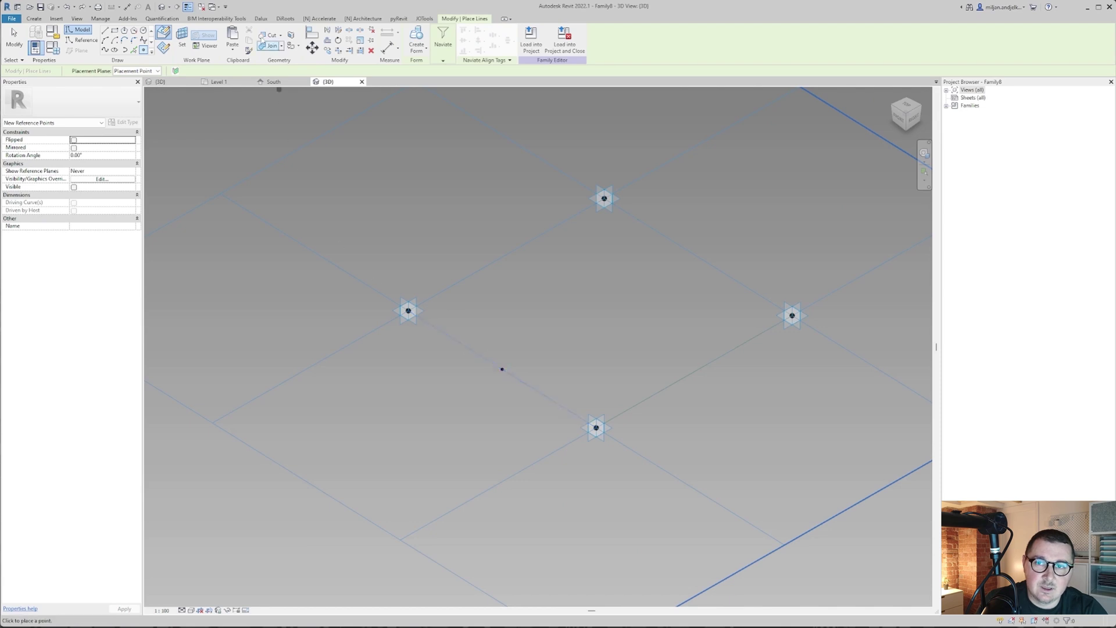
key("Escape")
key("Escape")
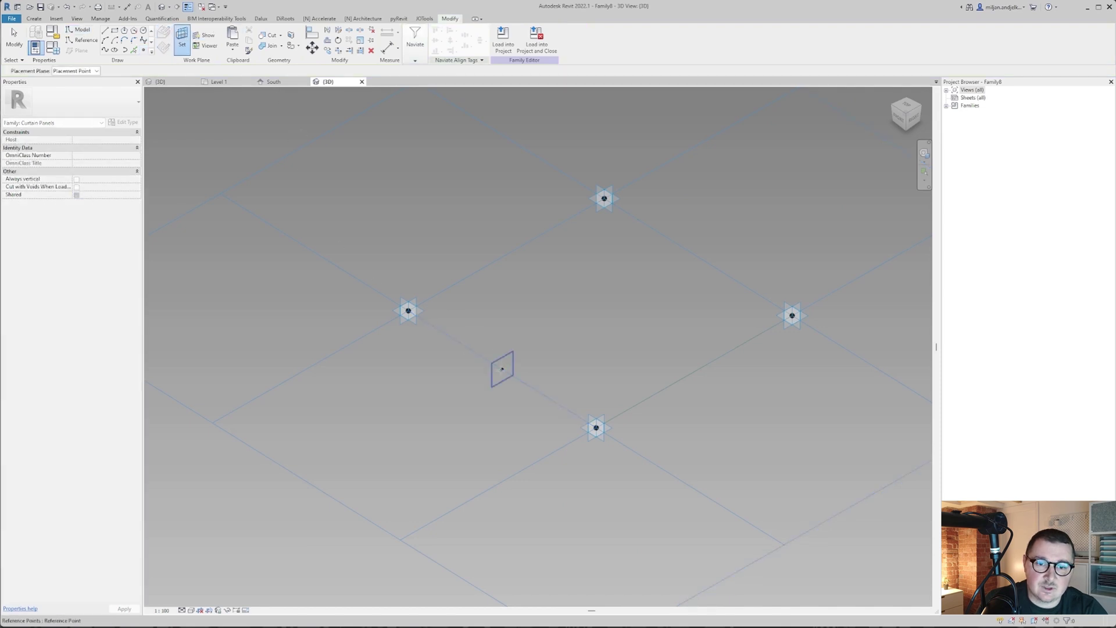
key("Return")
scroll(501, 371, "up", 3)
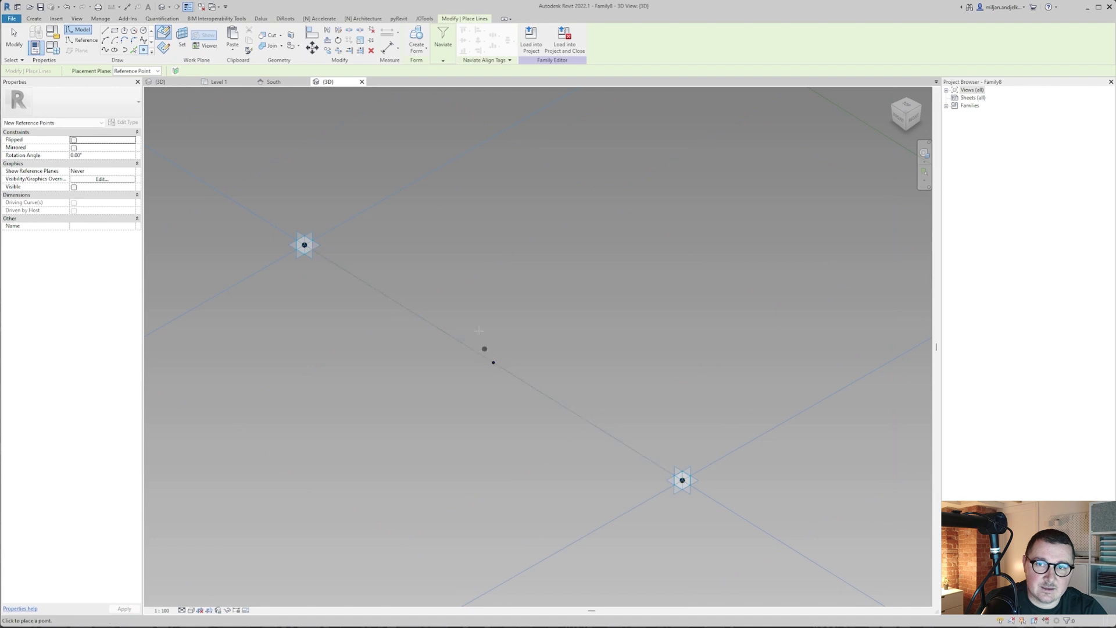
Draw a closed rectangular profile of model lines, 100 mm wide, from the reference point on its work plane.
key("l")
key("i")
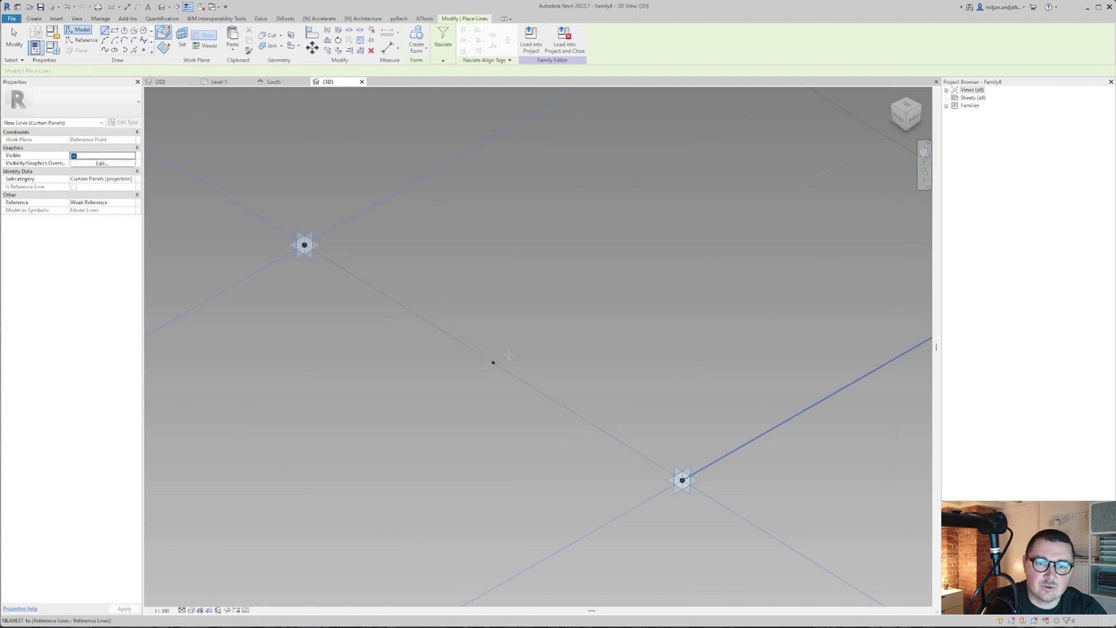
left_click(492, 362)
scroll(491, 355, "up", 2)
key("Escape")
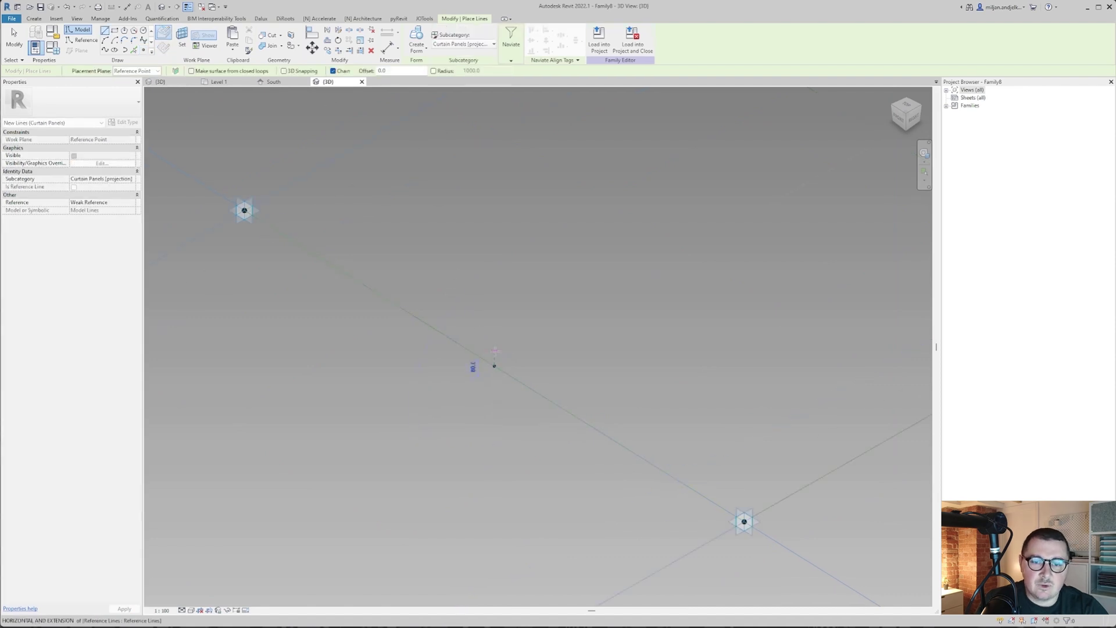
type("2")
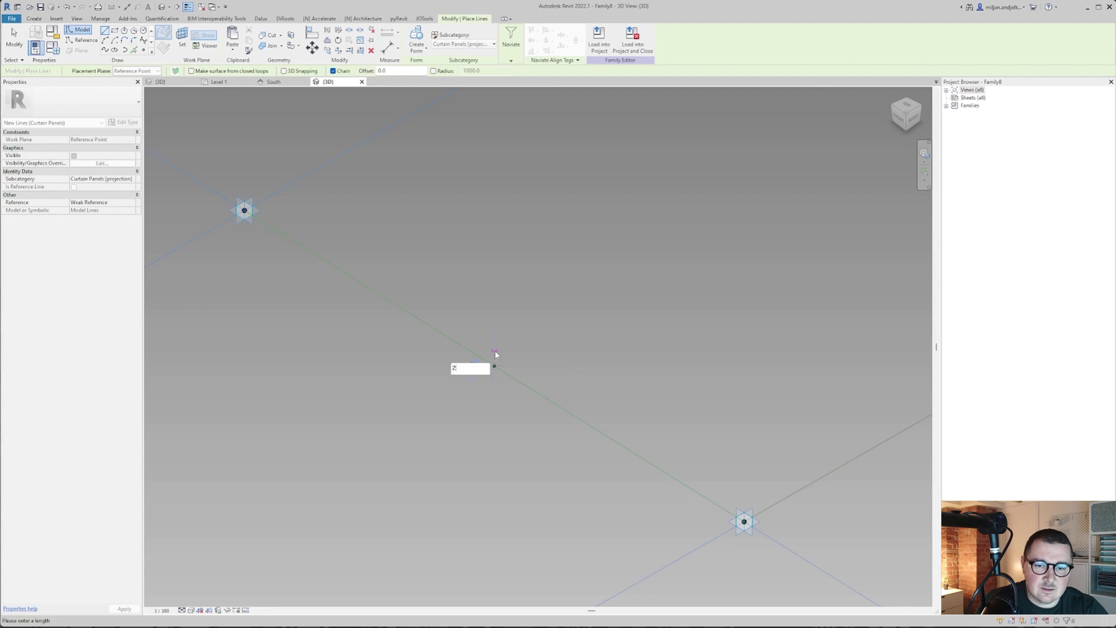
key("Return")
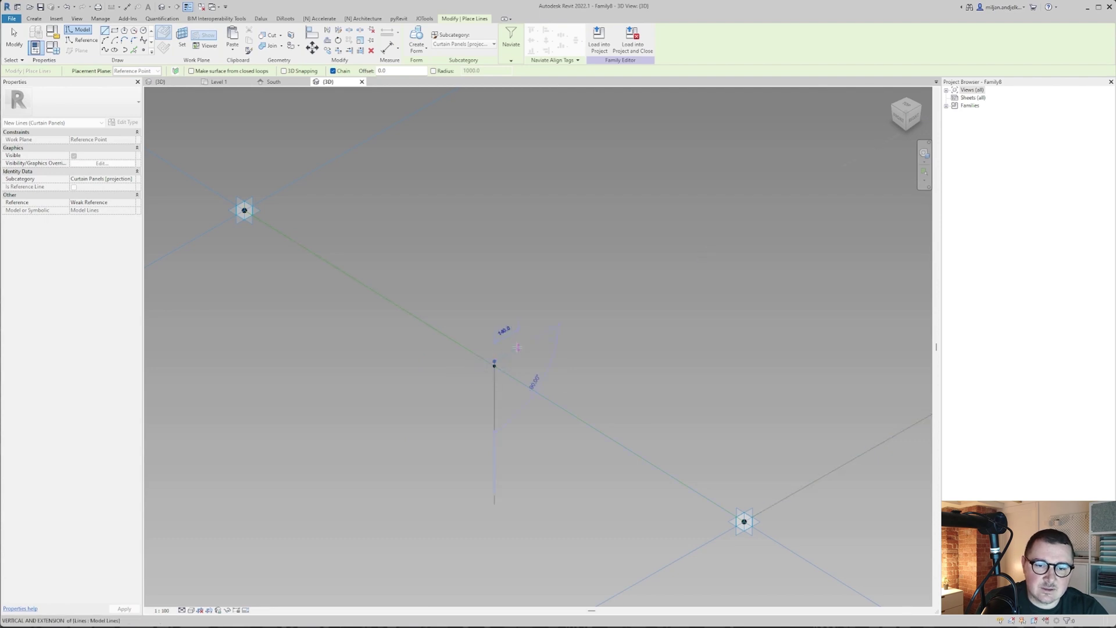
type("100")
key("Return")
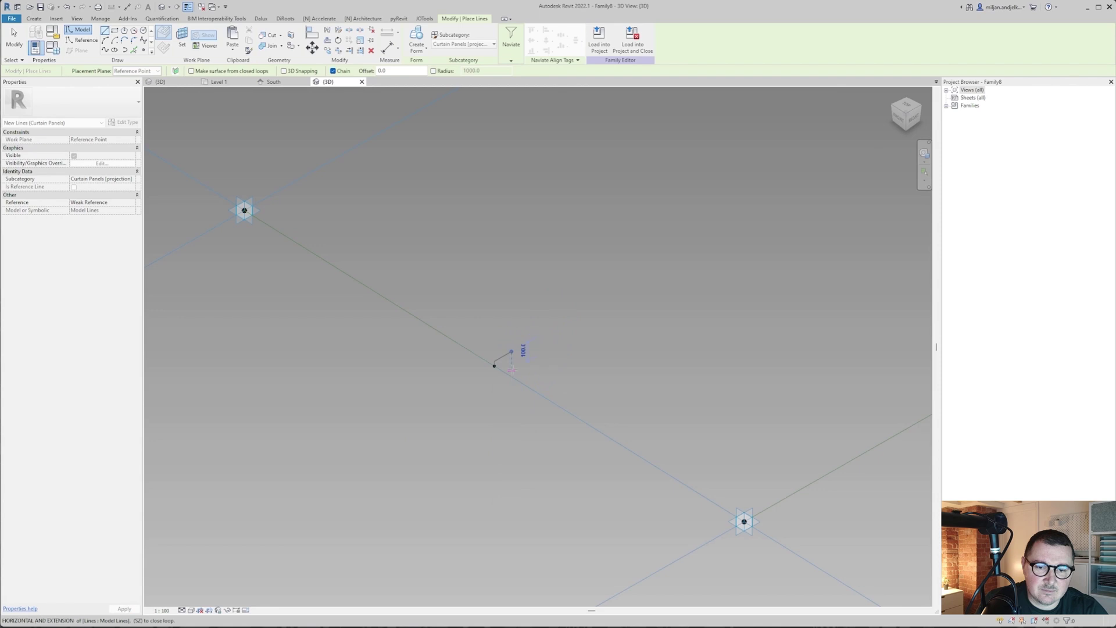
key("Escape")
key("Escape")
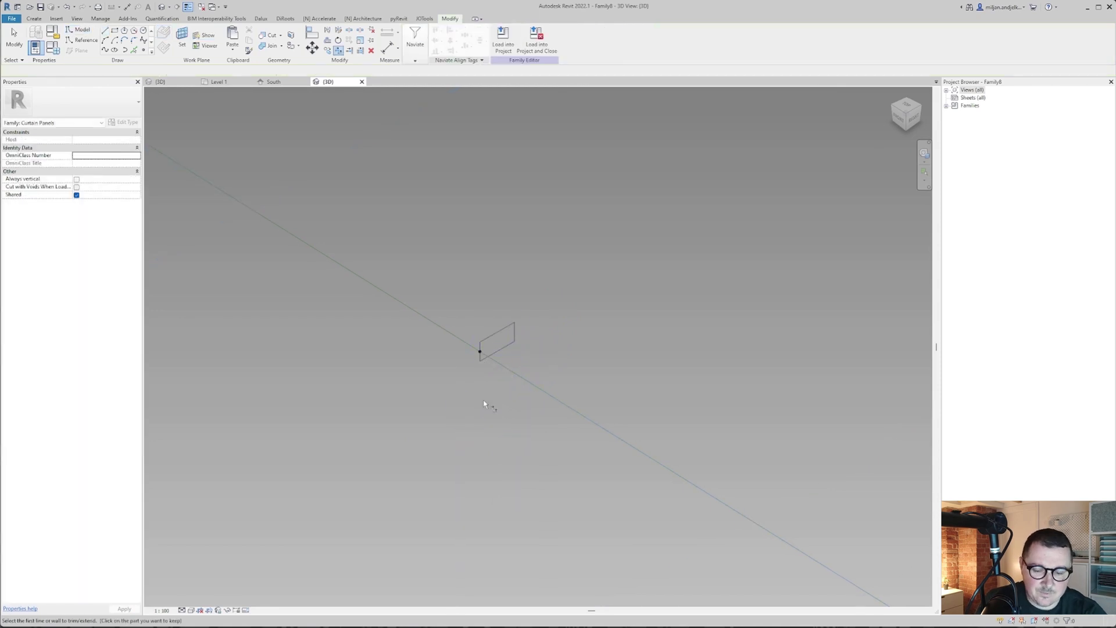
Select the chain of four reference lines together with the rectangular profile and create a solid form that runs around the frame.
scroll(459, 377, "down", 1)
left_click(447, 363)
scroll(446, 363, "down", 5)
middle_click_drag(450, 296, 431, 331)
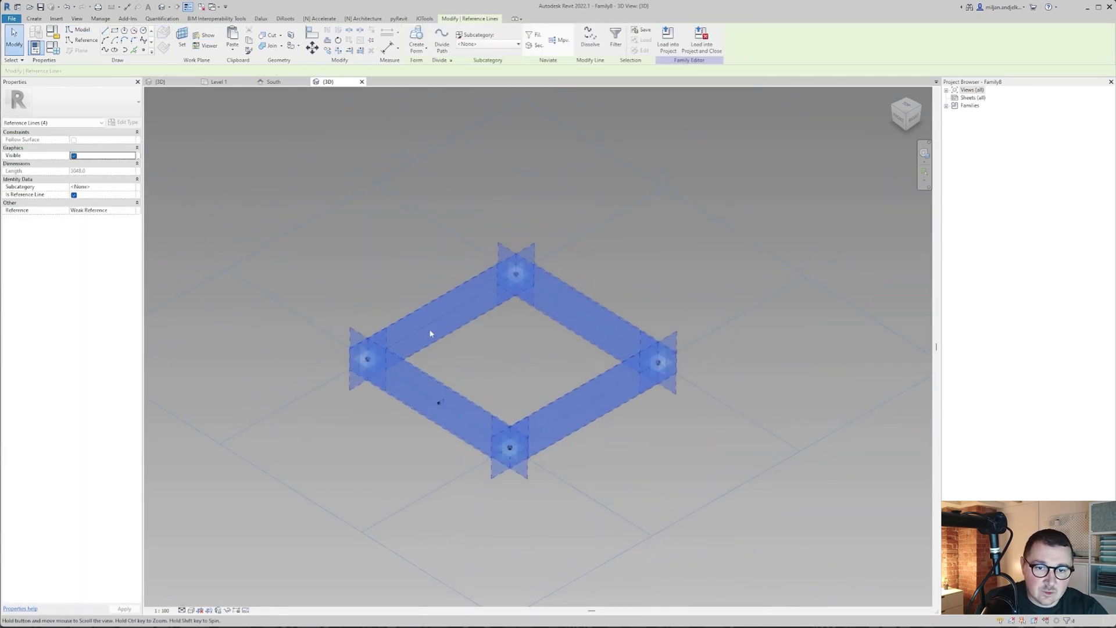
scroll(430, 330, "up", 2)
scroll(451, 435, "up", 2)
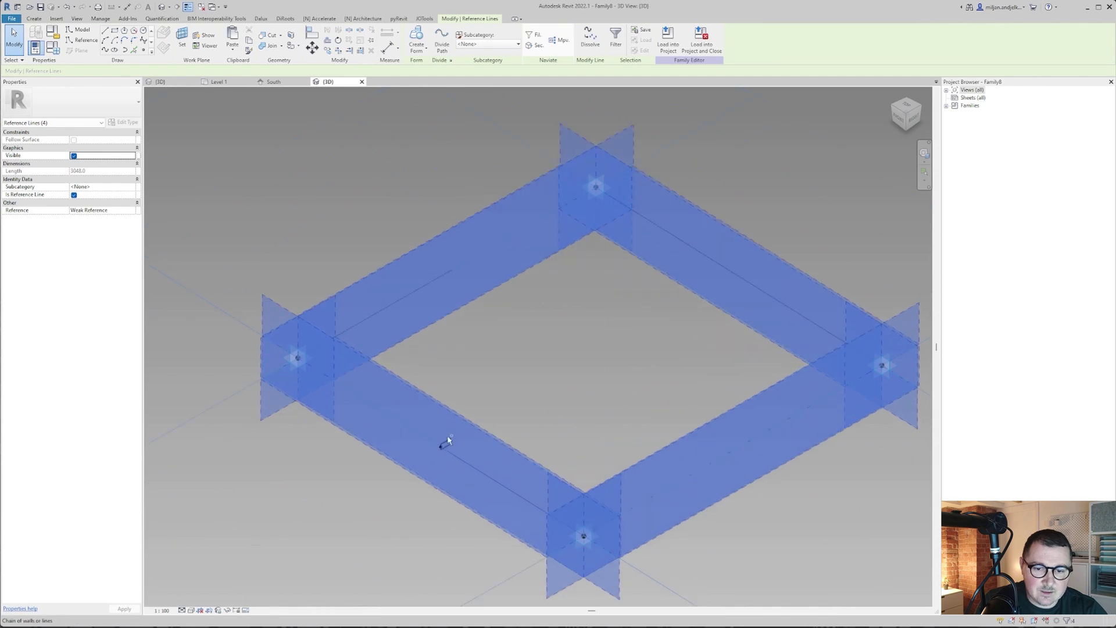
left_click(448, 440, "ctrl")
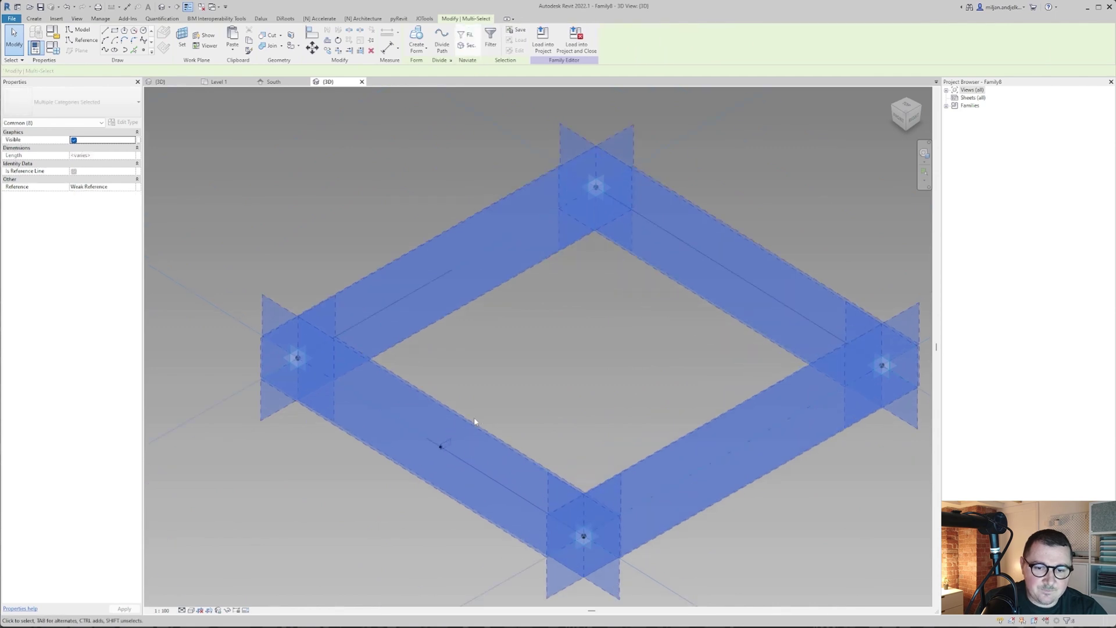
left_click(426, 52)
left_click(427, 81)
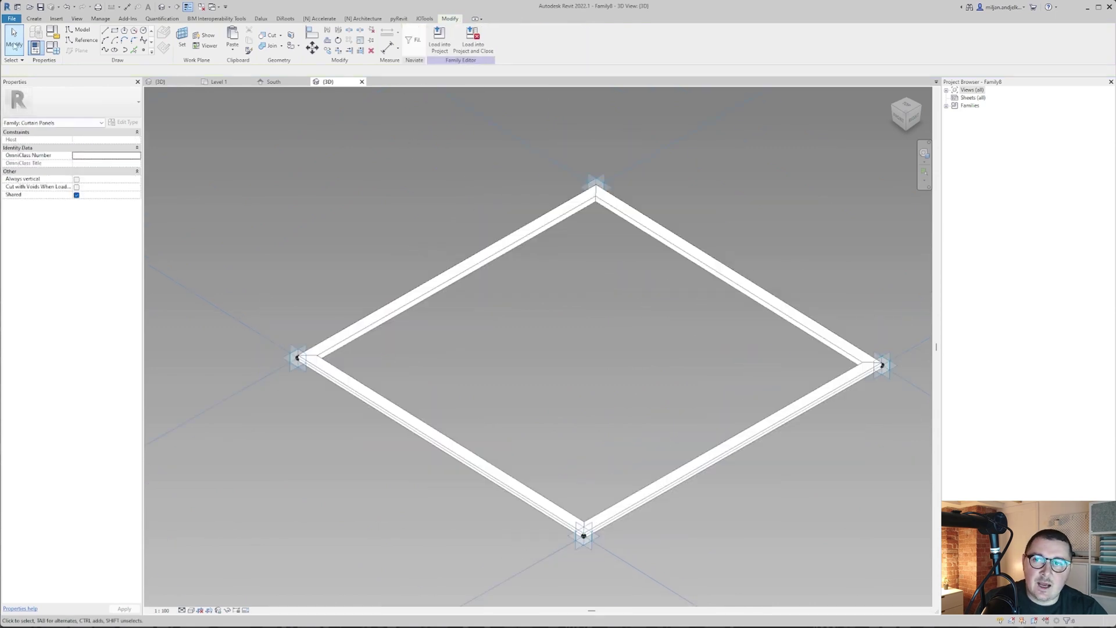
Save the panel family as 0026_02.rfa, replacing the existing file.
left_click(11, 18)
mouse_move(23, 105)
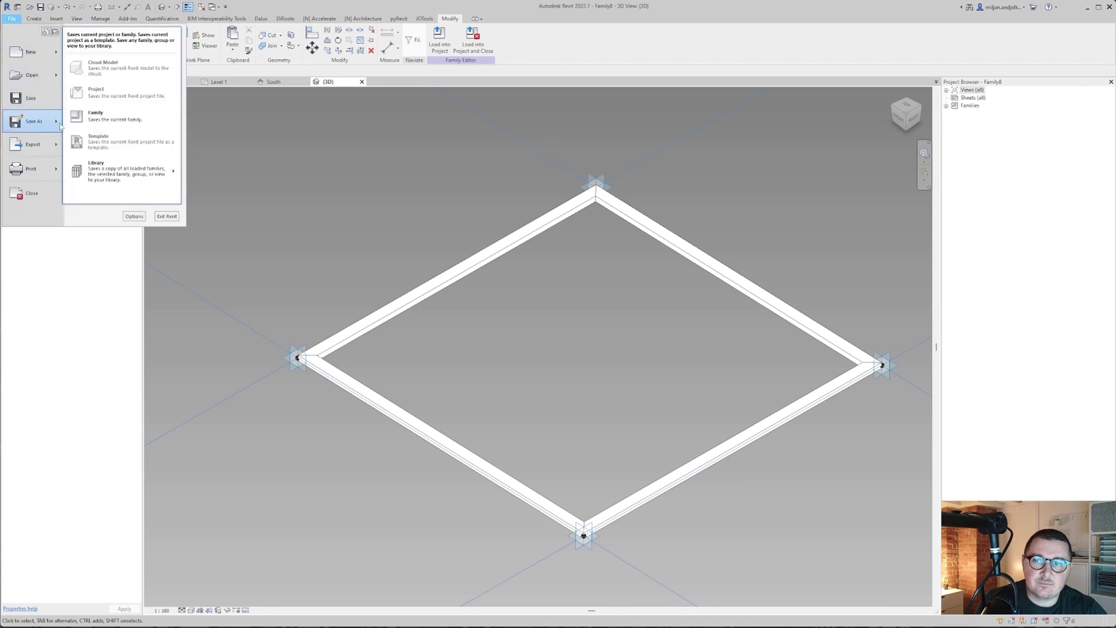
left_click(93, 104)
left_click(462, 103)
left_click(726, 292)
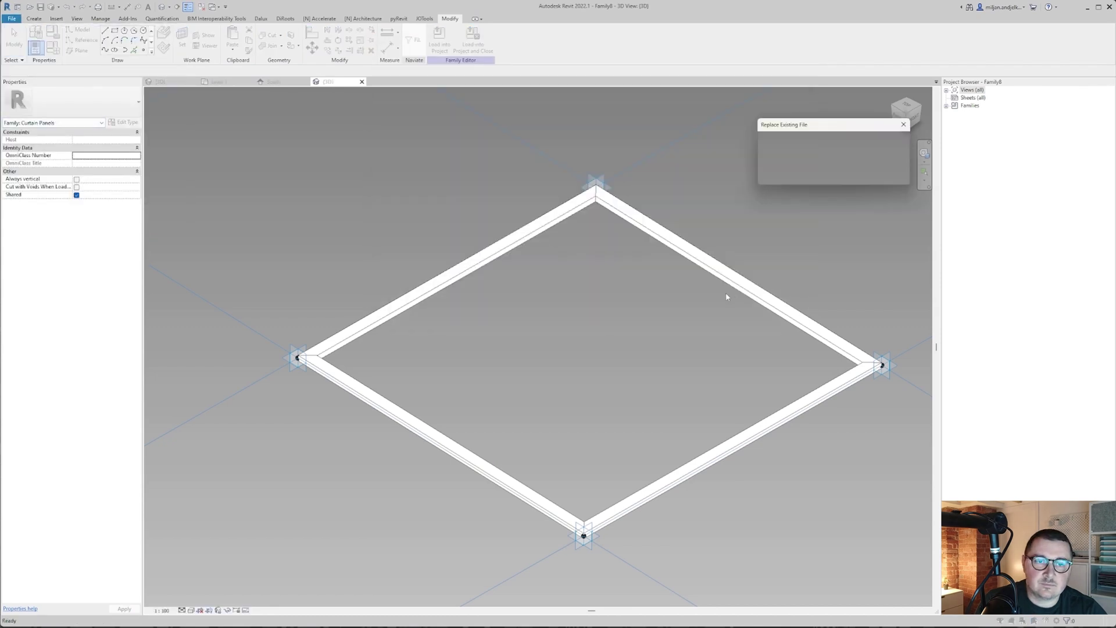
left_click(821, 176)
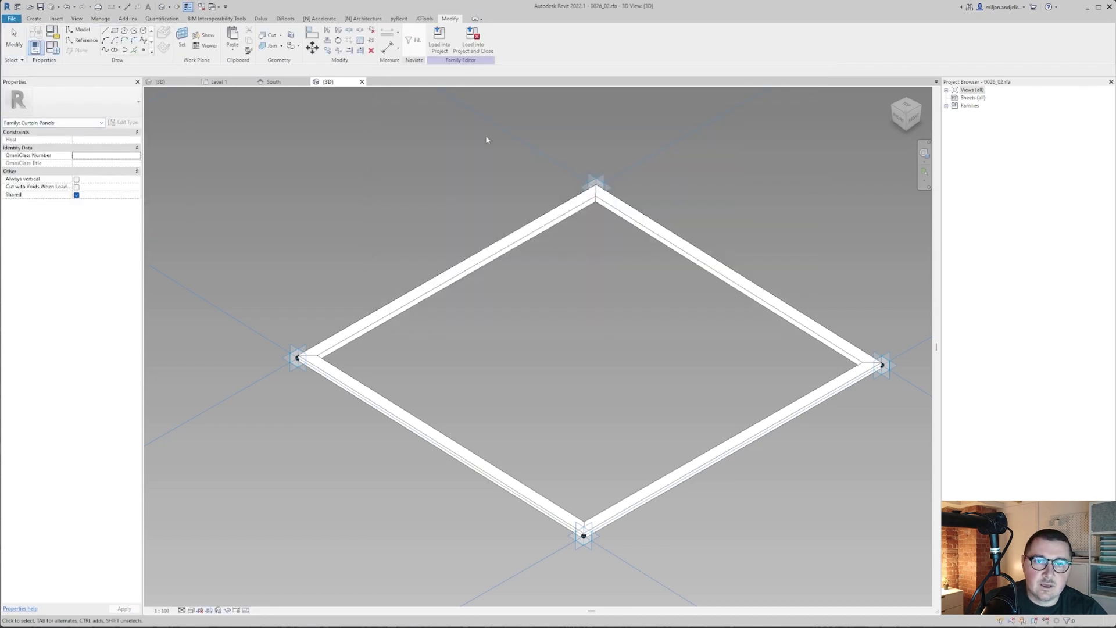
Load the panel family into the mass family and place one panel across the starting points of the four divided splines.
left_click(439, 47)
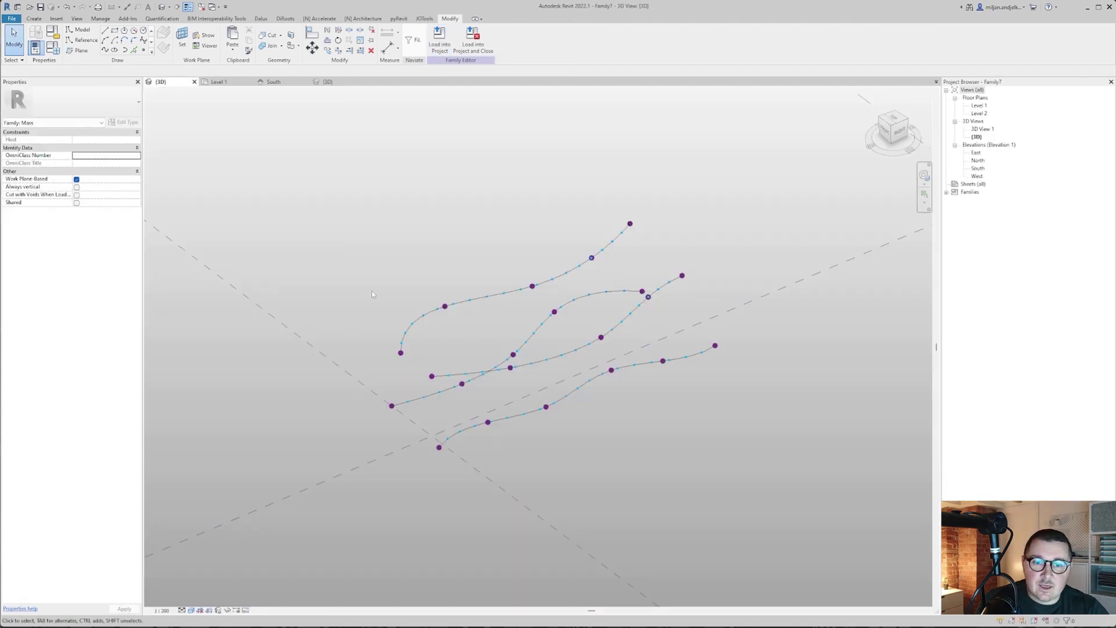
scroll(394, 244, "up", 1)
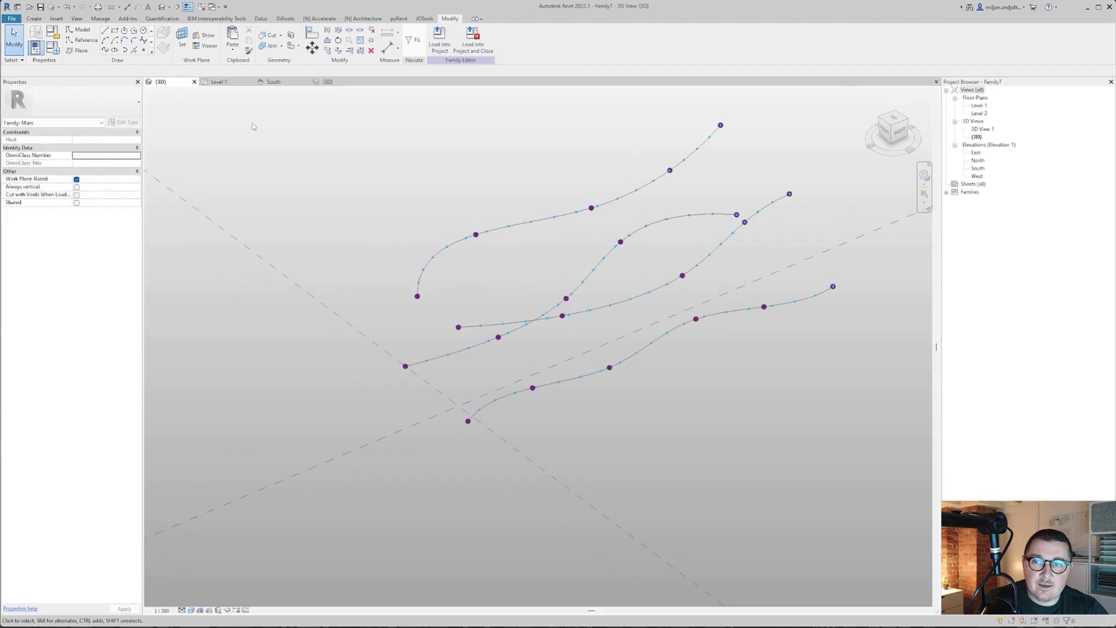
left_click(35, 19)
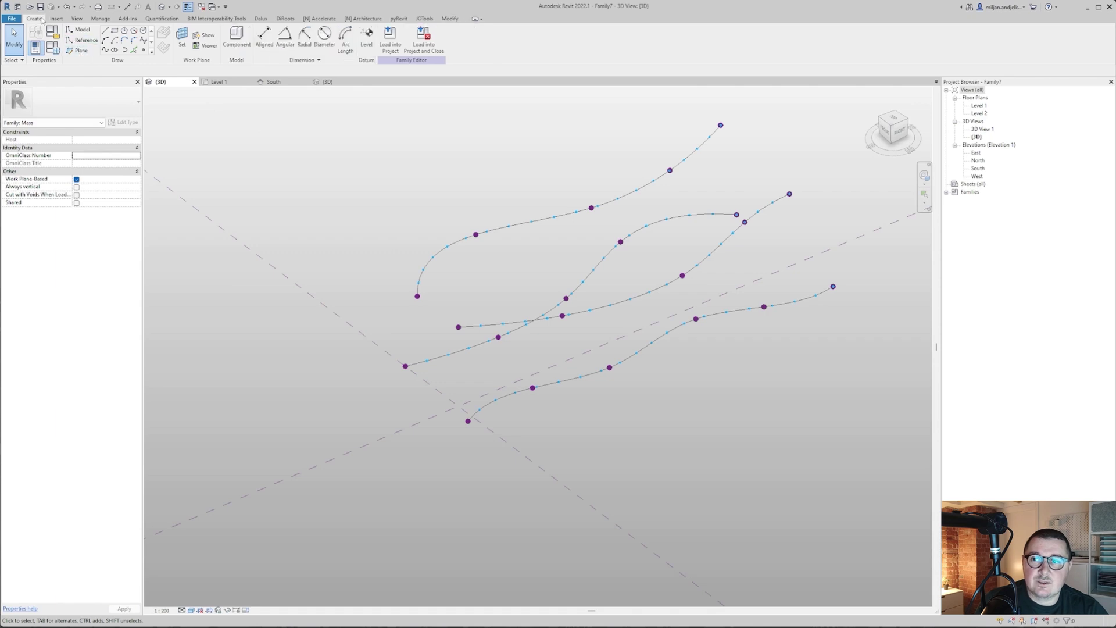
left_click(237, 39)
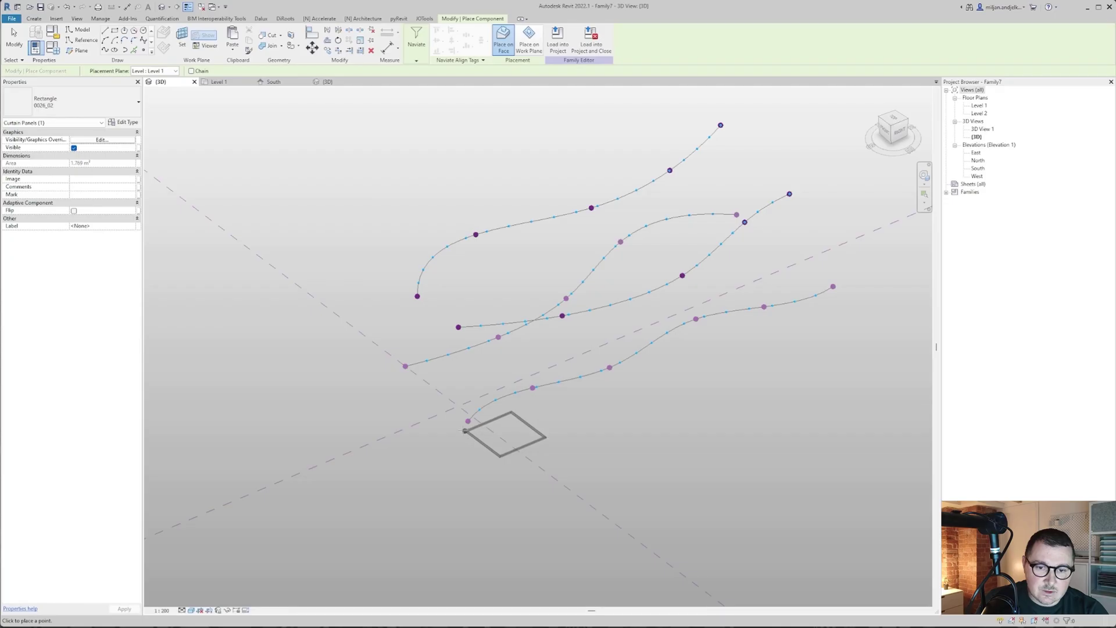
left_click(458, 327)
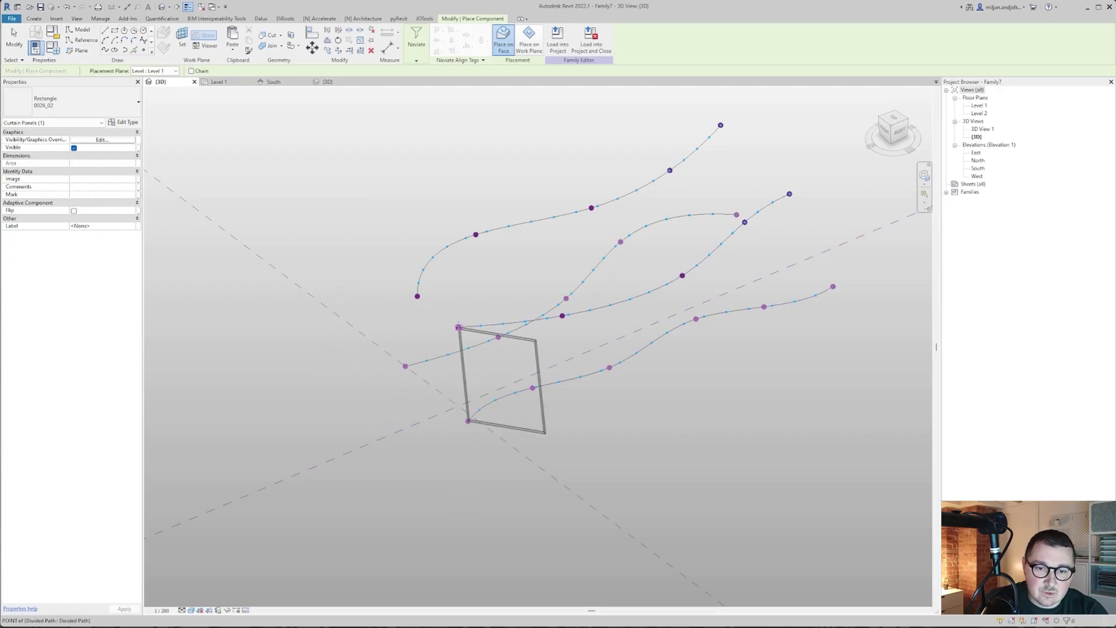
left_click(416, 294)
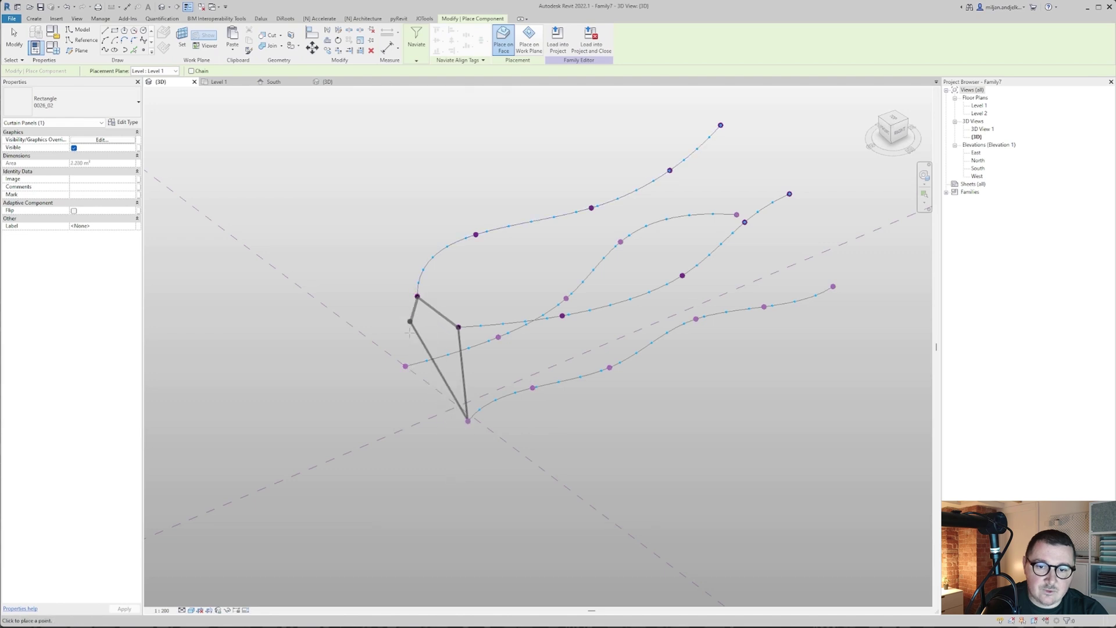
left_click(405, 366)
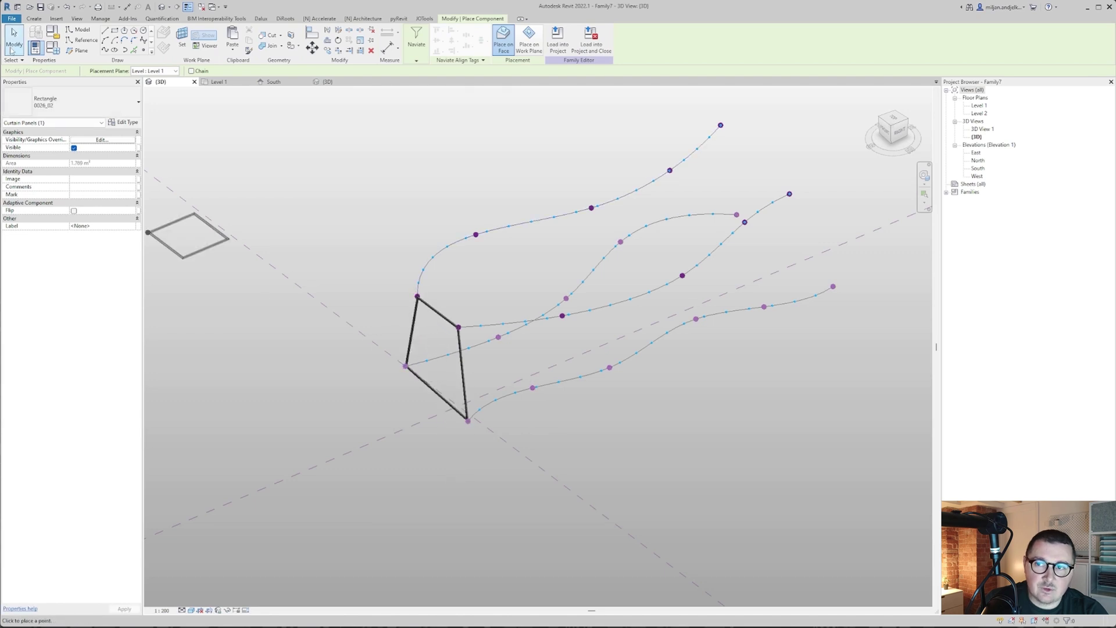
left_click(12, 50)
Check the panel family's four adaptive points in placement order, and return to the mass family's 3D view.
left_click(328, 82)
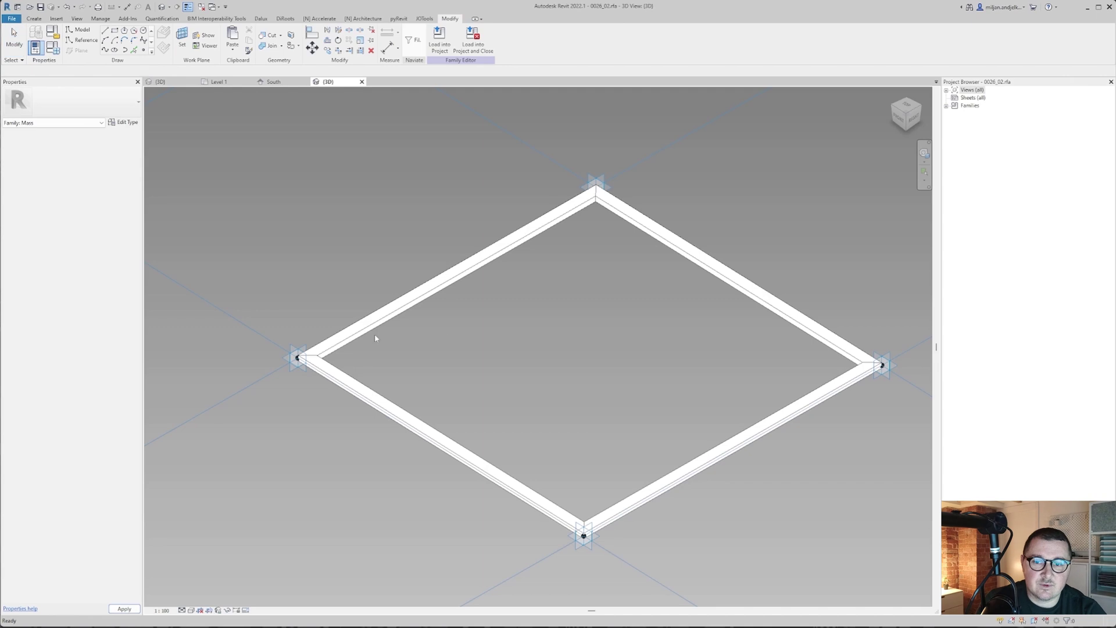
left_click(298, 355)
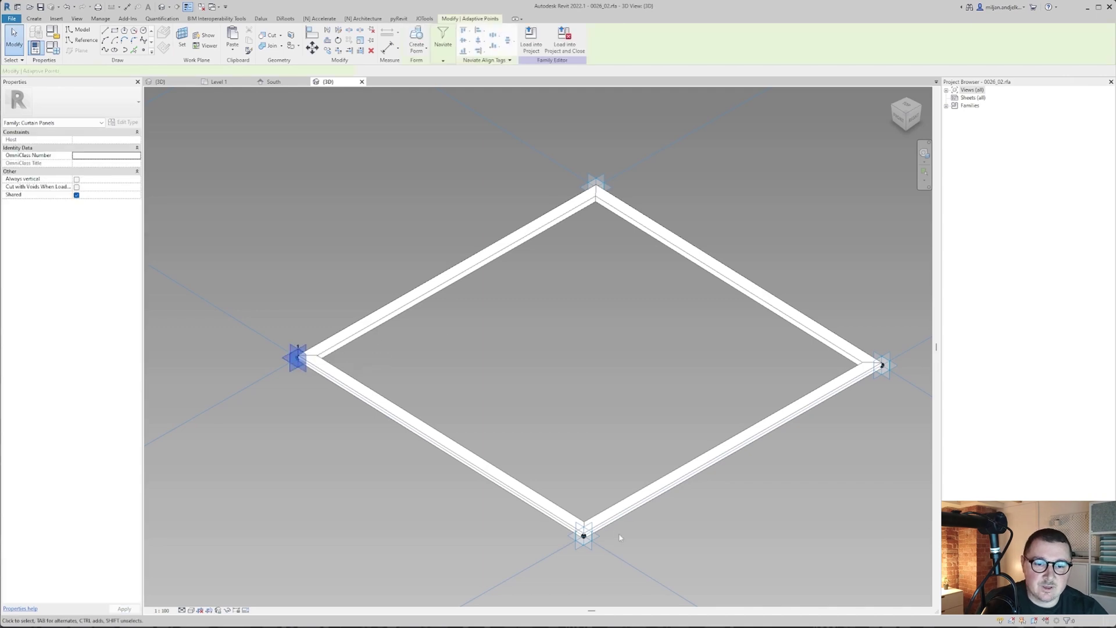
left_click(584, 535, "ctrl")
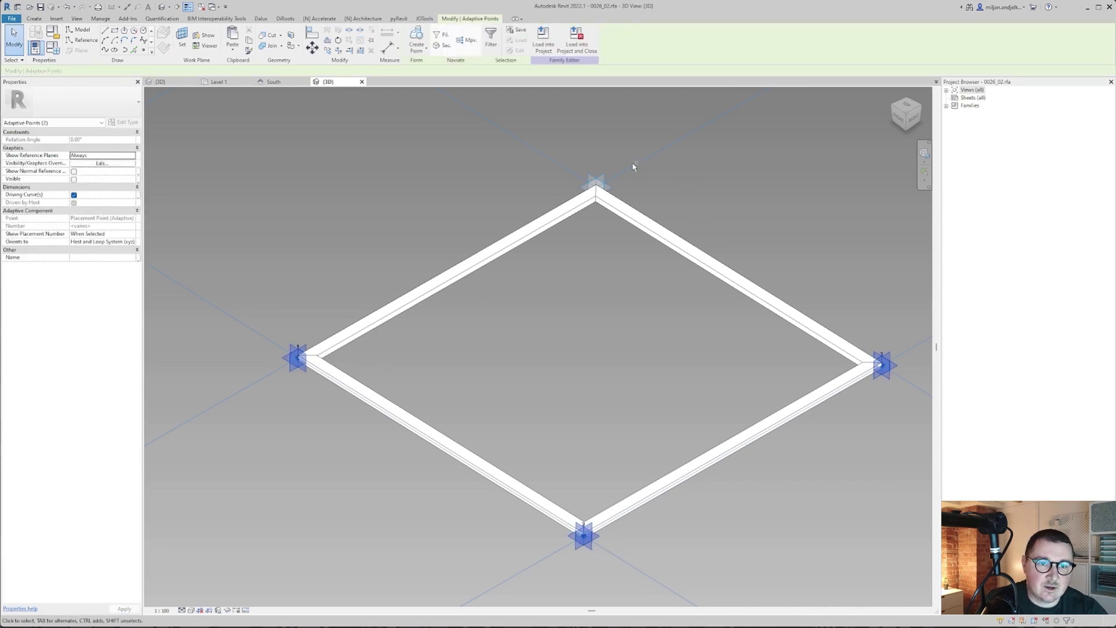
left_click(596, 185, "ctrl")
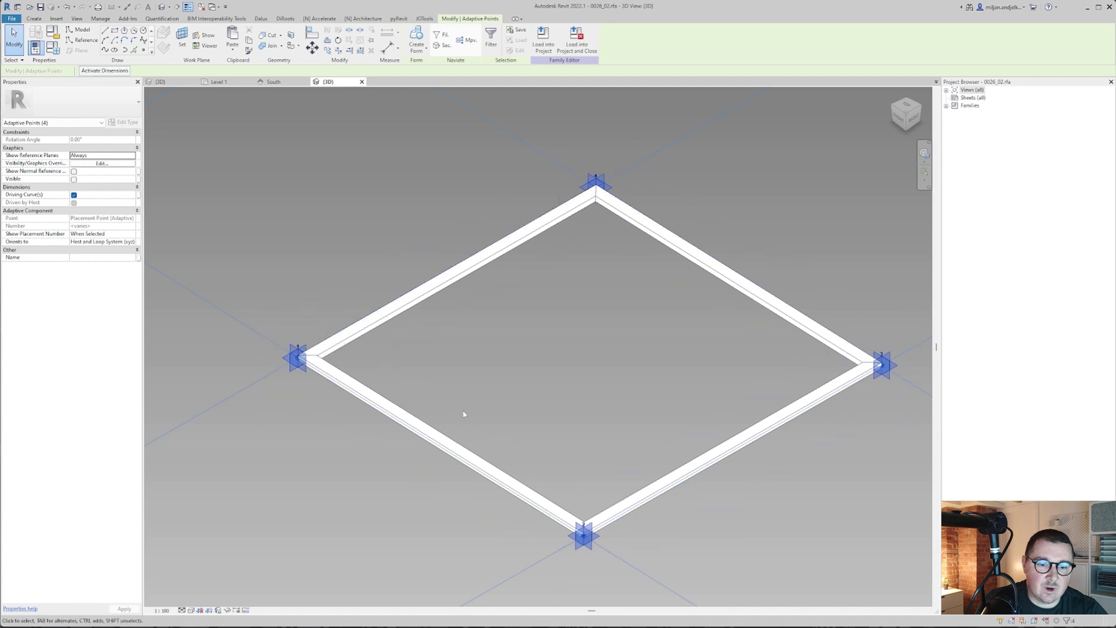
left_click(554, 189)
left_click(175, 84)
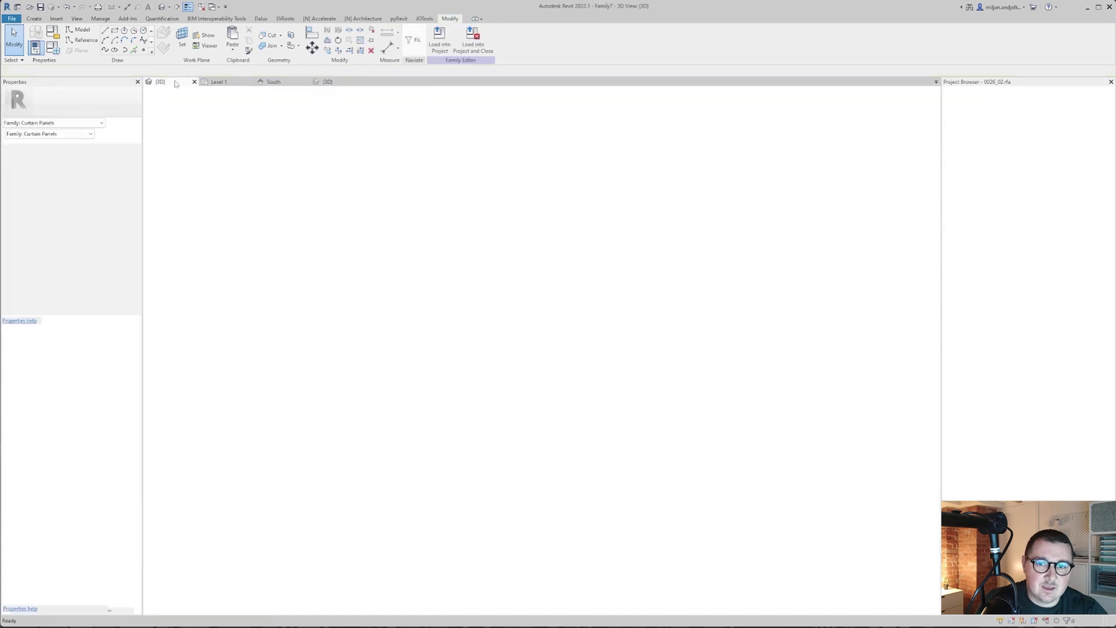
Place two more 0026_02 Rectangle panels, one across the second and one across the third nodes of the four divided splines.
middle_click_drag(468, 349, 475, 371, "shift")
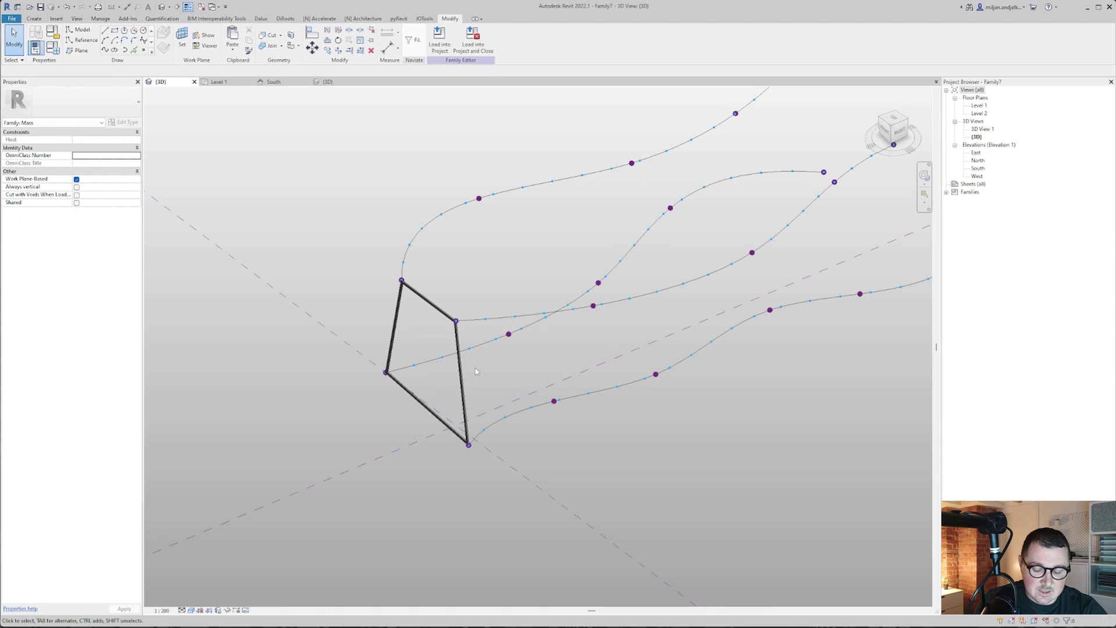
key("m")
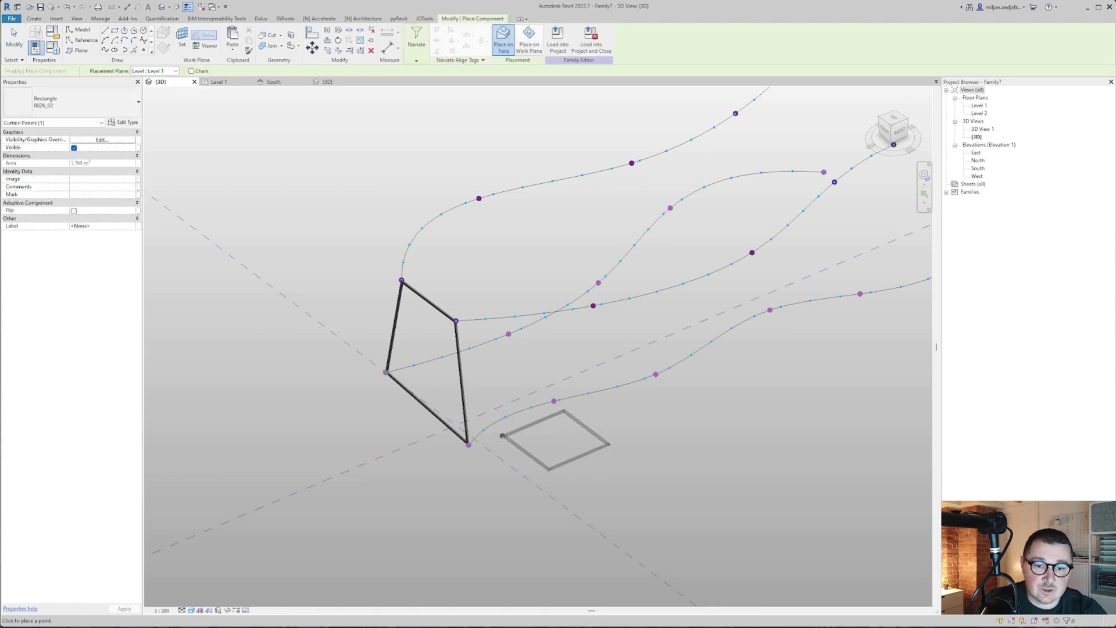
left_click(402, 262)
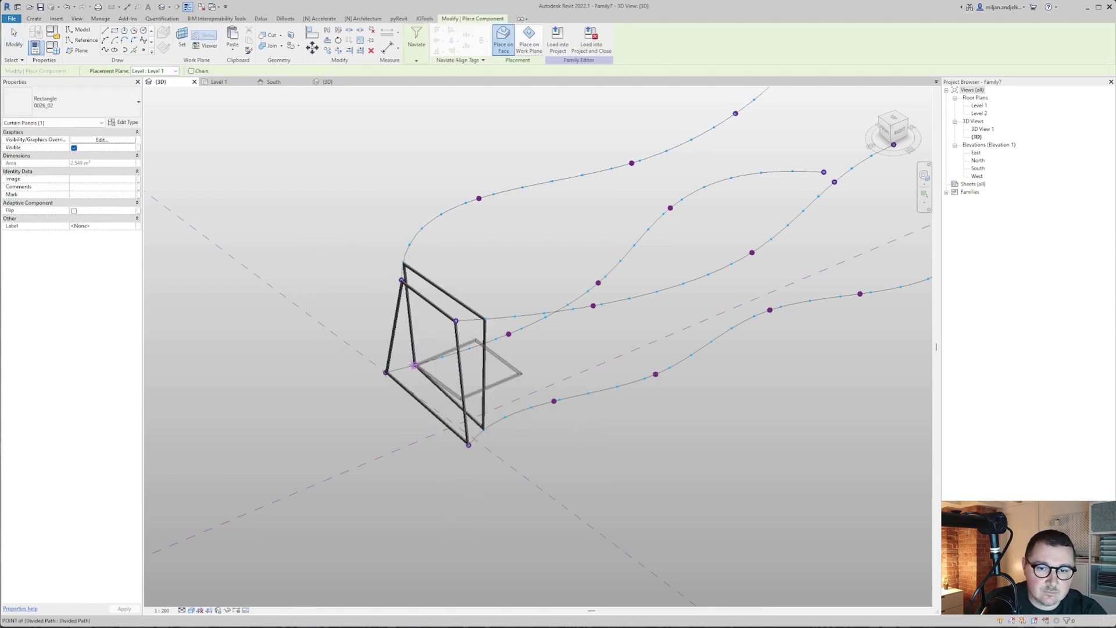
left_click(409, 245)
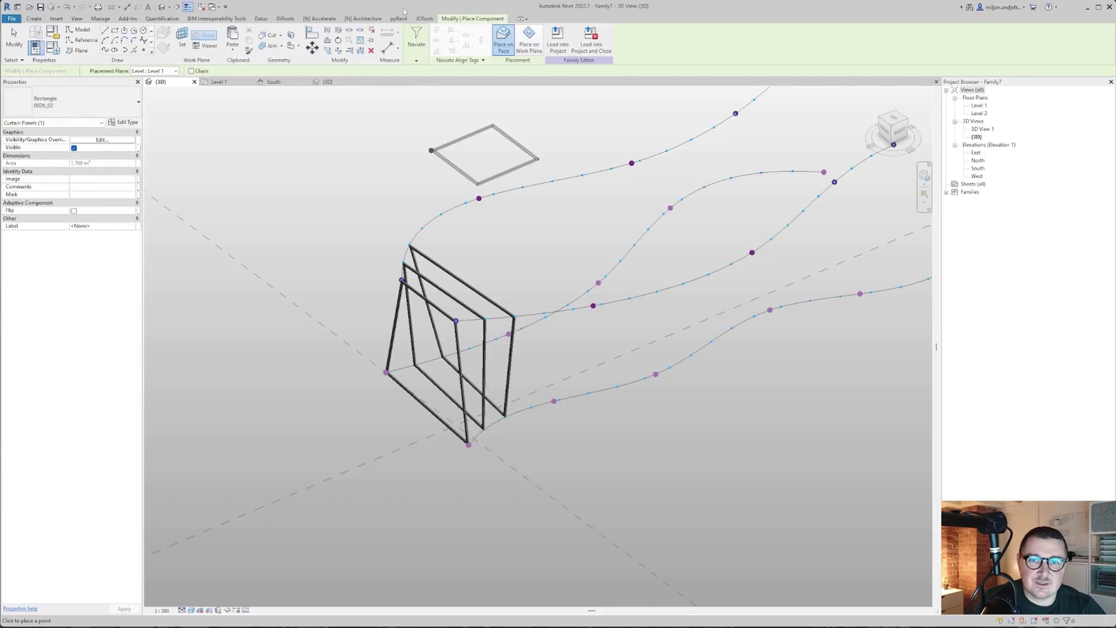
Repeat the third panel along the four divided paths.
left_click(487, 297)
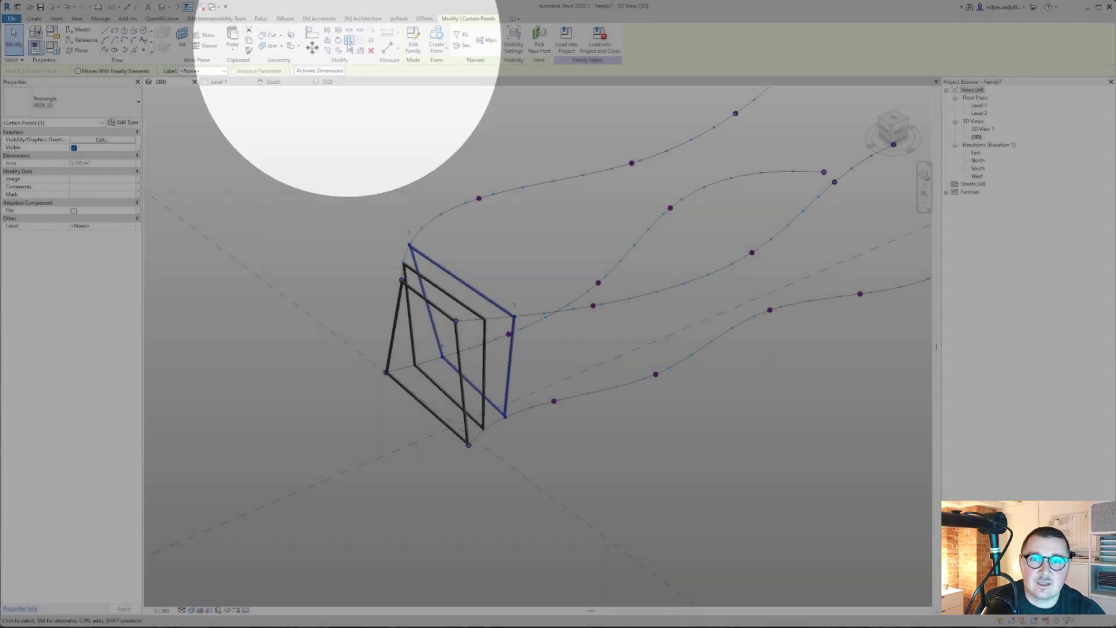
left_click(349, 46)
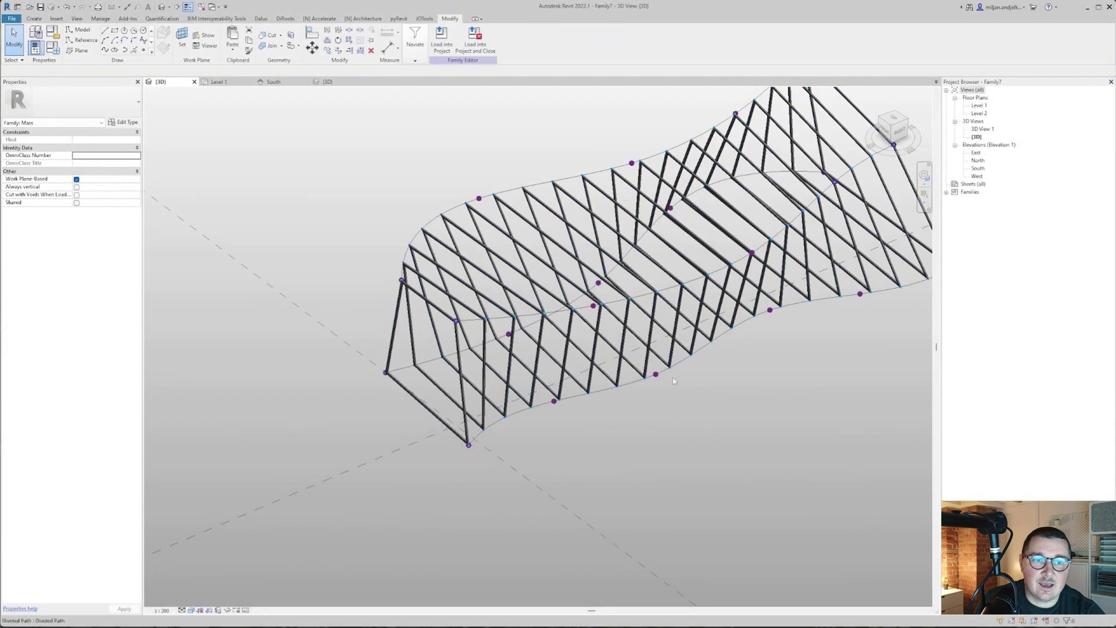
middle_click_drag(671, 377, 619, 423)
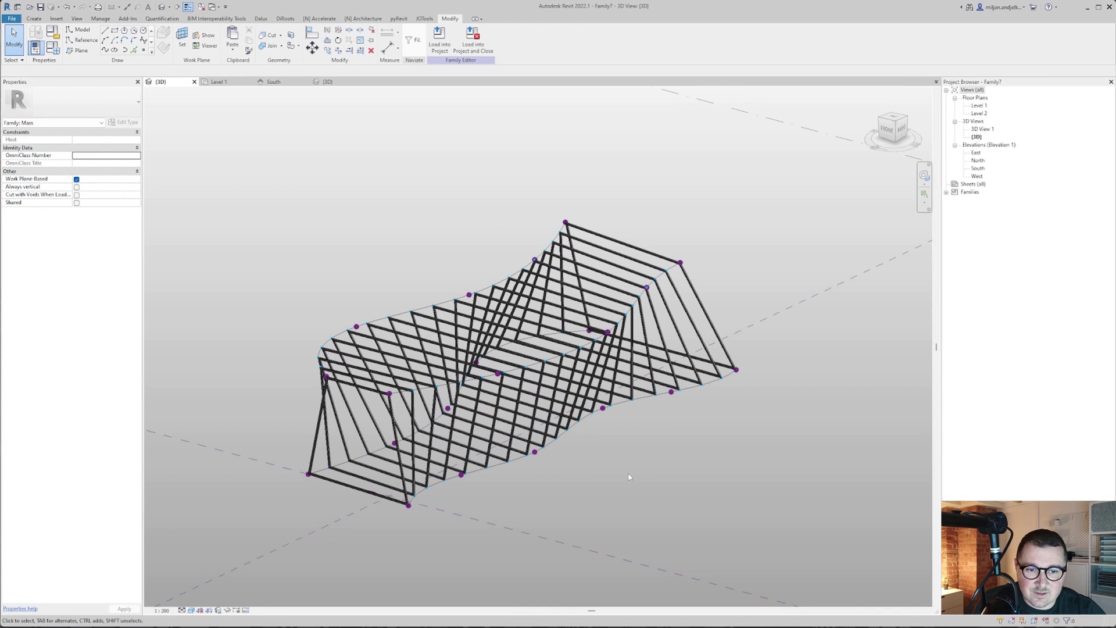
Move the middle reference point of the outer upper spline vertically downward to reshape the run of frames.
left_click(469, 295)
scroll(469, 294, "up", 3)
mouse_move(468, 296)
middle_mouse_down("shift")
mouse_move(499, 314)
mouse_move(460, 335)
mouse_move(458, 298)
middle_mouse_up("shift")
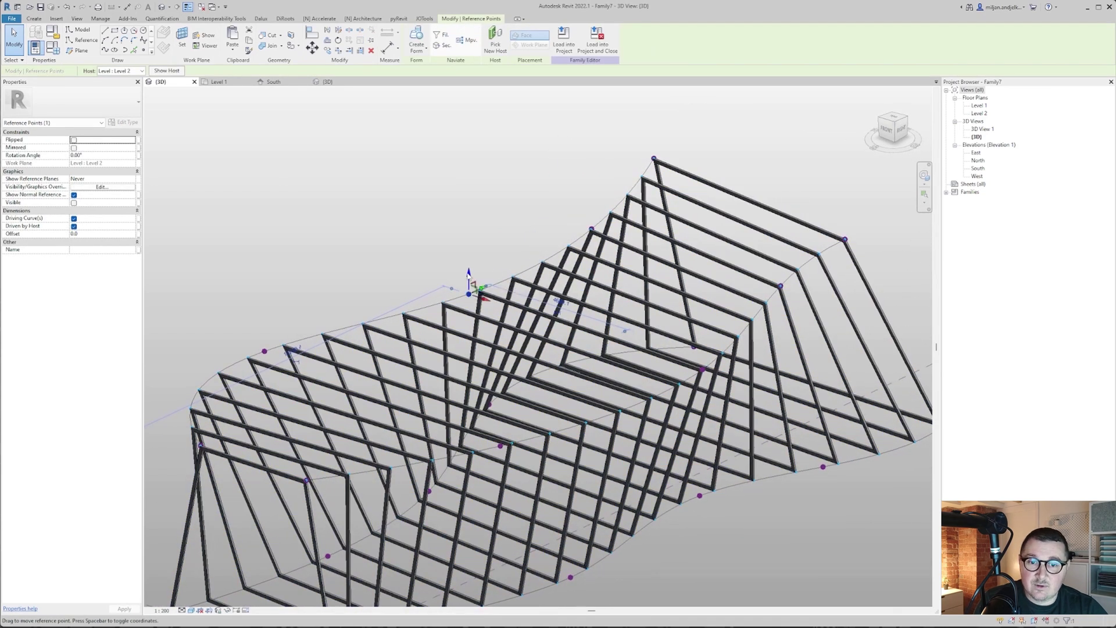
left_click_drag(469, 288, 472, 341)
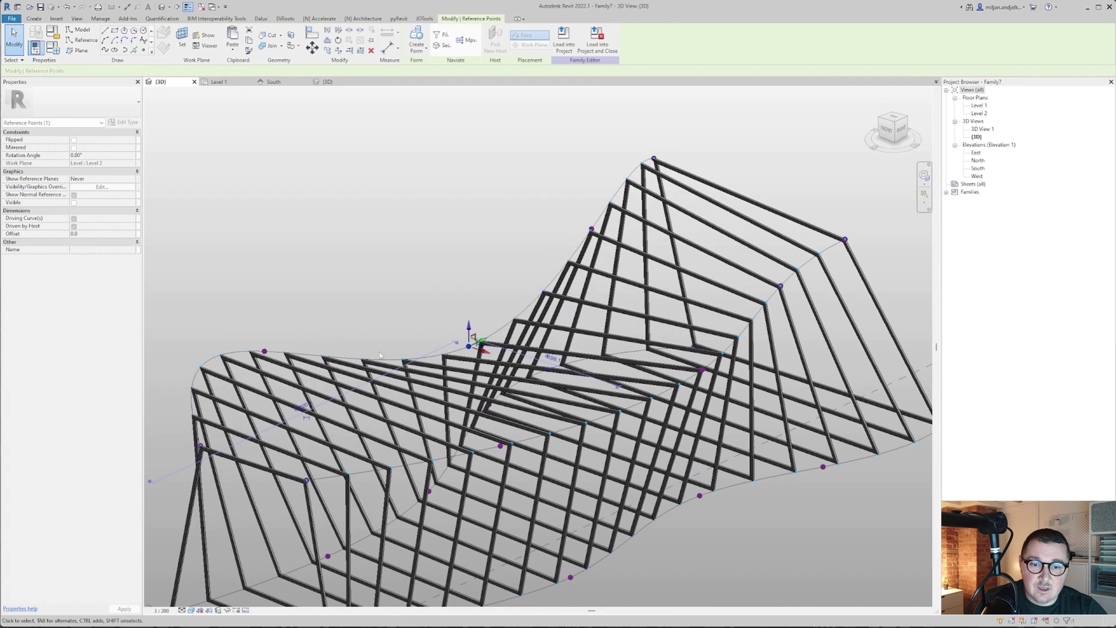
middle_click_drag(473, 343, 485, 386, "shift")
Select all four divided paths and set their number of nodes to 30.
left_click(398, 500)
middle_click_drag(399, 500, 436, 490, "shift")
left_click(442, 467)
scroll(441, 467, "down", 3)
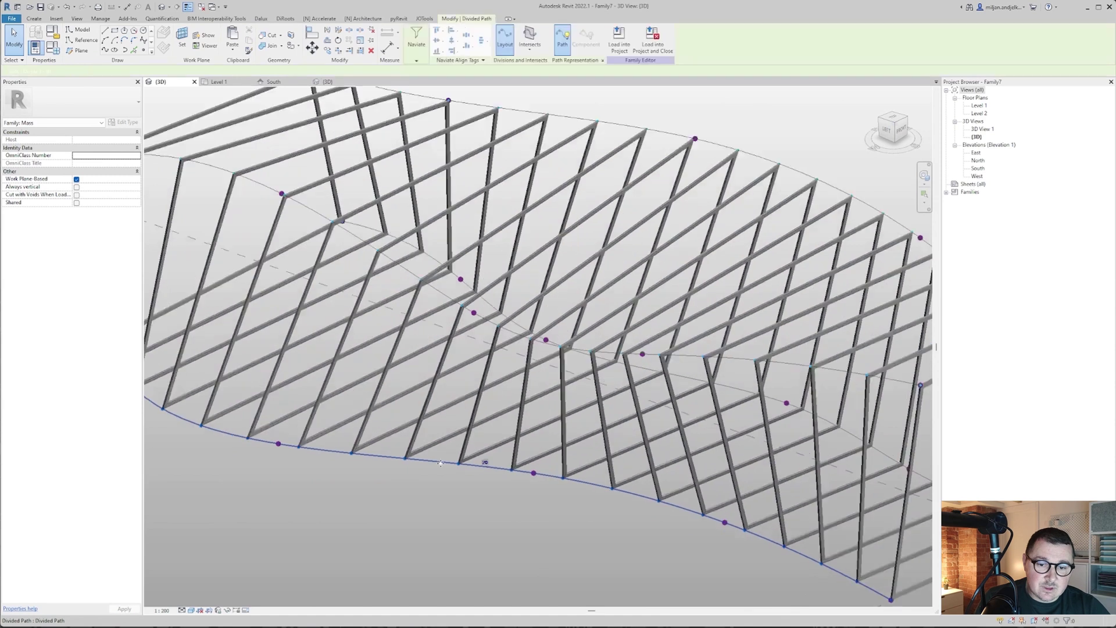
left_click(424, 354, "ctrl")
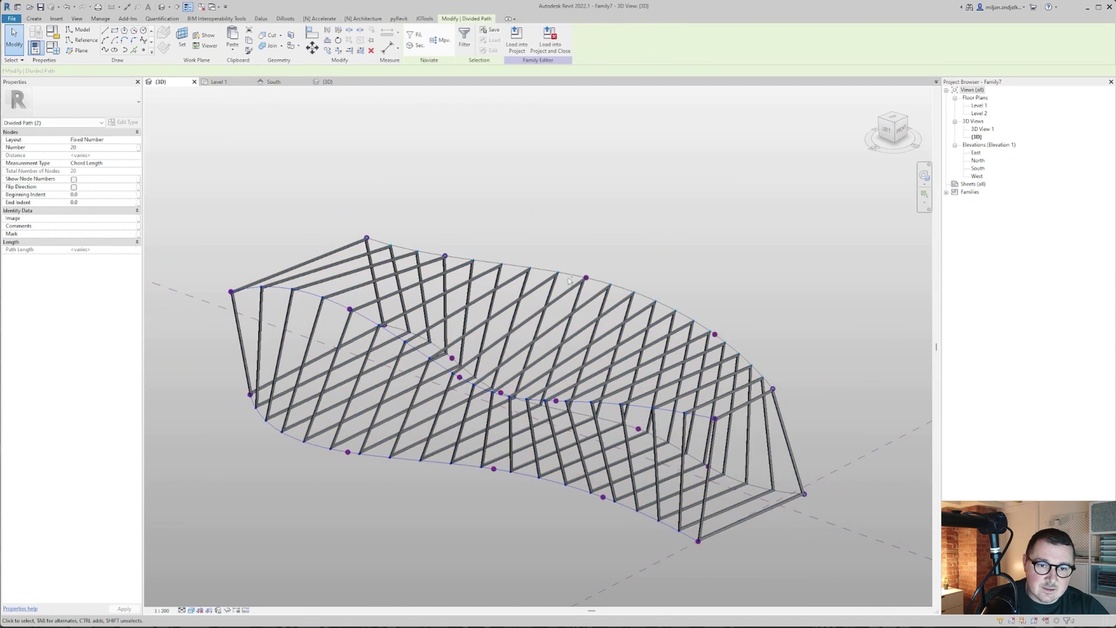
middle_click_drag(722, 455, 454, 497, "shift")
left_click(449, 498, "ctrl")
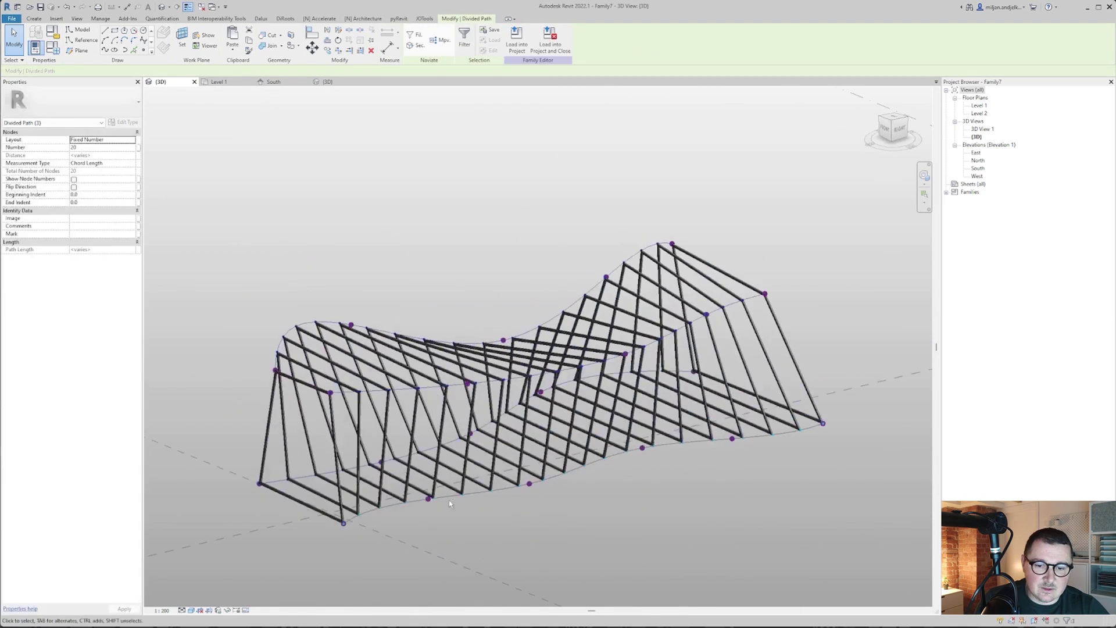
left_click(450, 501, "ctrl")
left_click(88, 147)
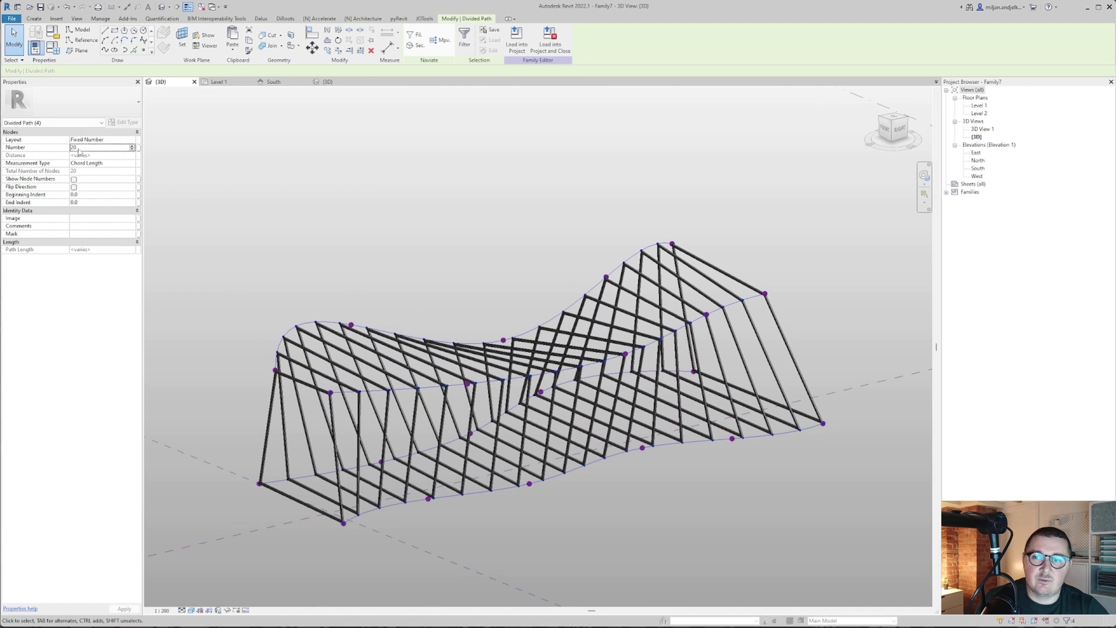
key("Return")
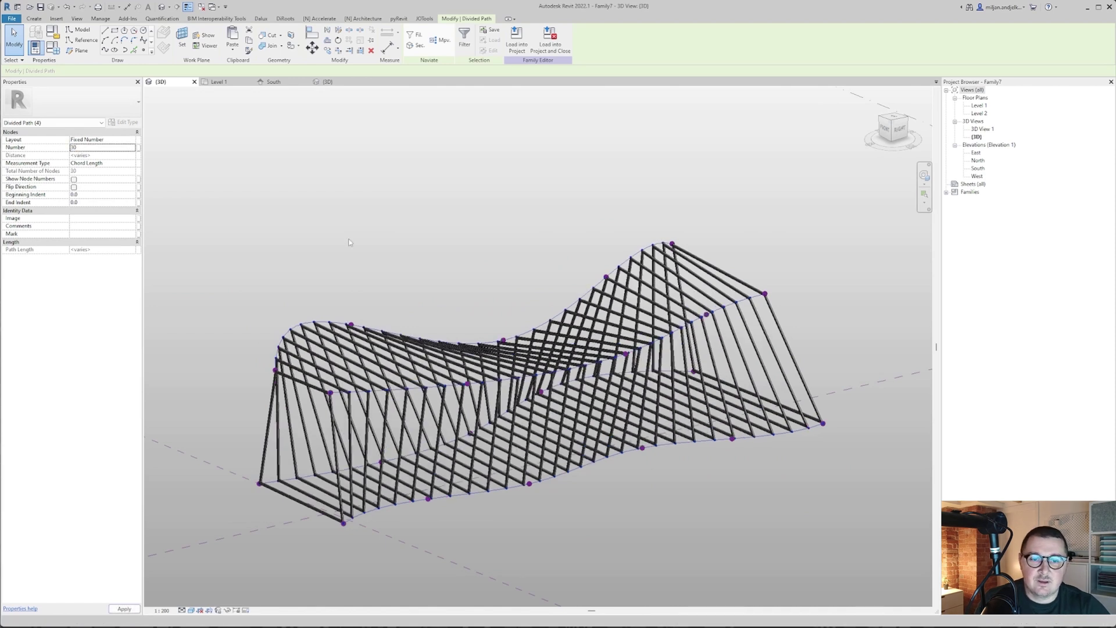
left_click(349, 243)
Switch to the panel family and delete the solid frame form together with its rectangular profile.
middle_click_drag(514, 337, 529, 354, "shift")
left_click(537, 344)
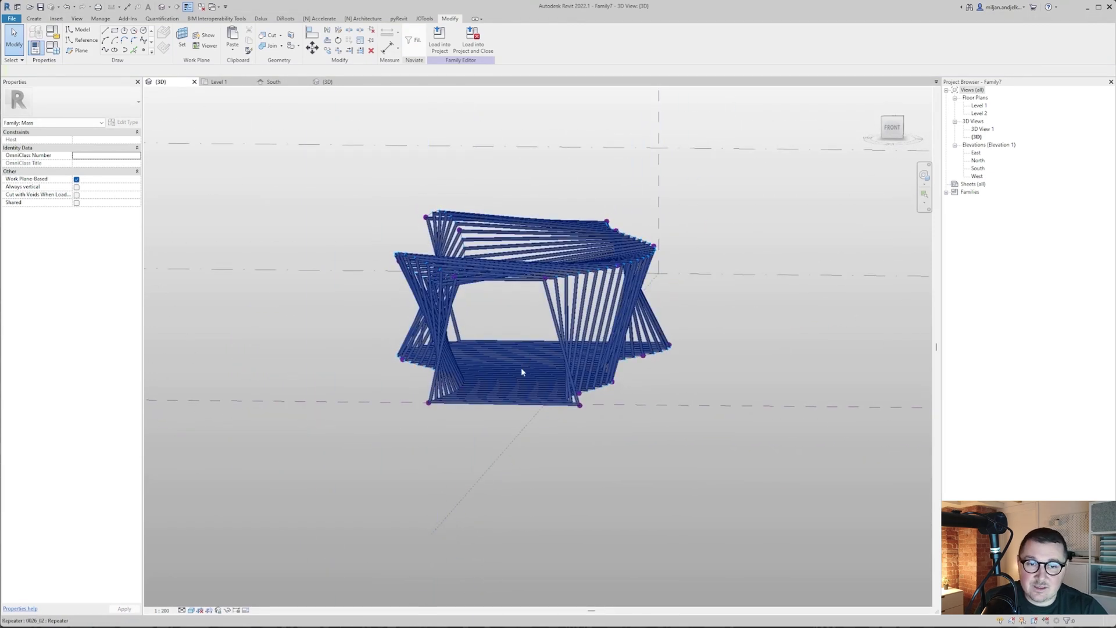
left_click(481, 319)
left_click(327, 81)
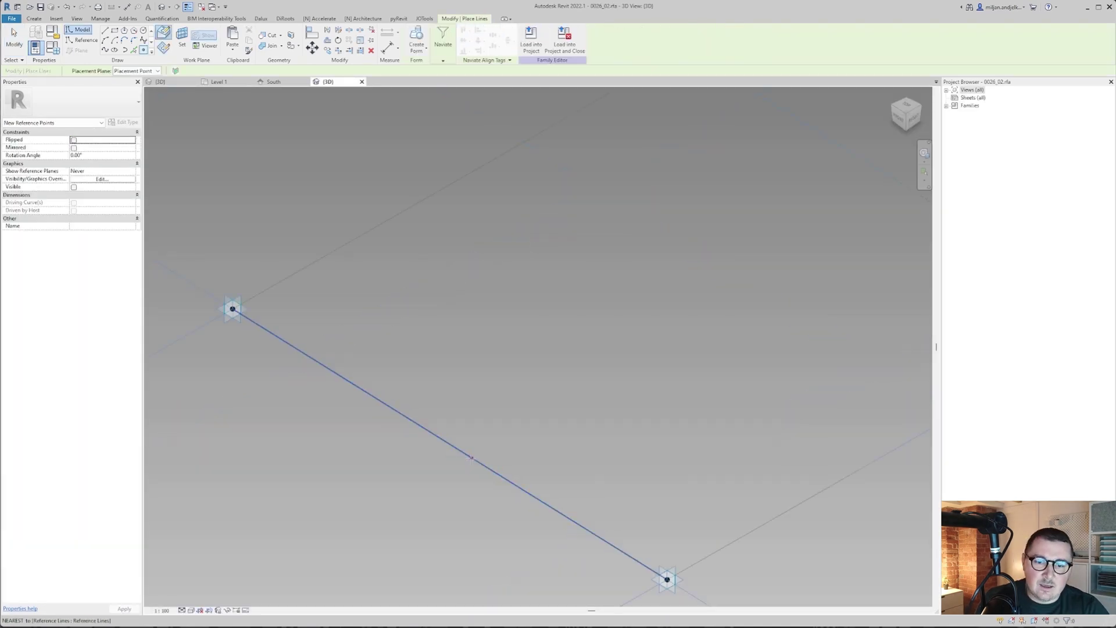
key("Delete")
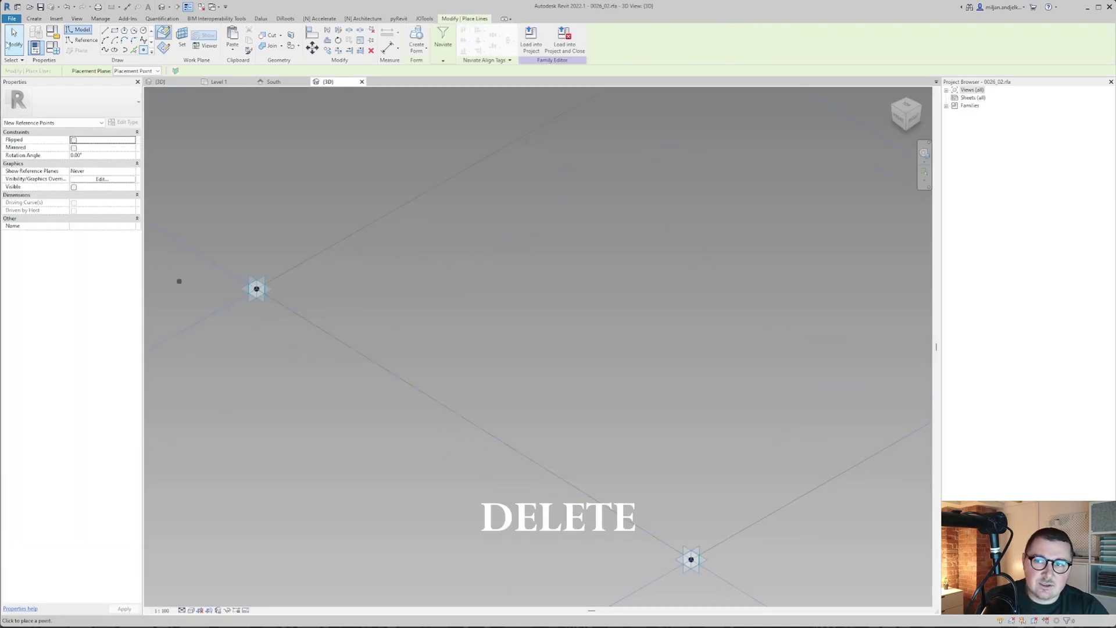
left_click(11, 35)
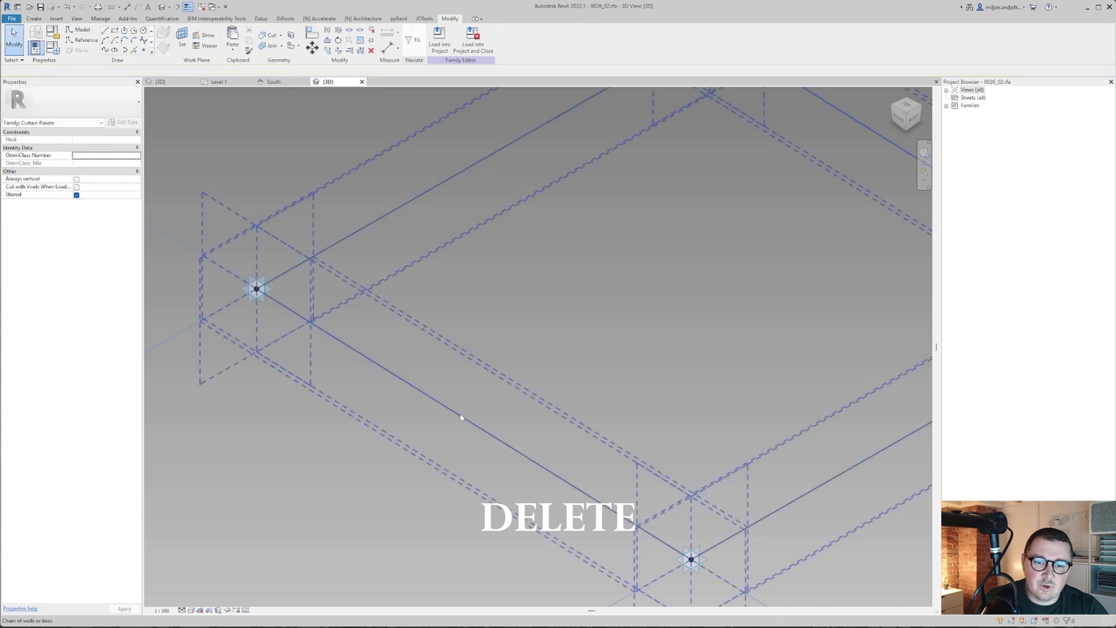
Set a vertical plane of the leftmost adaptive point as work plane and draw a small rectangle starting from that point.
scroll(224, 269, "up", 2)
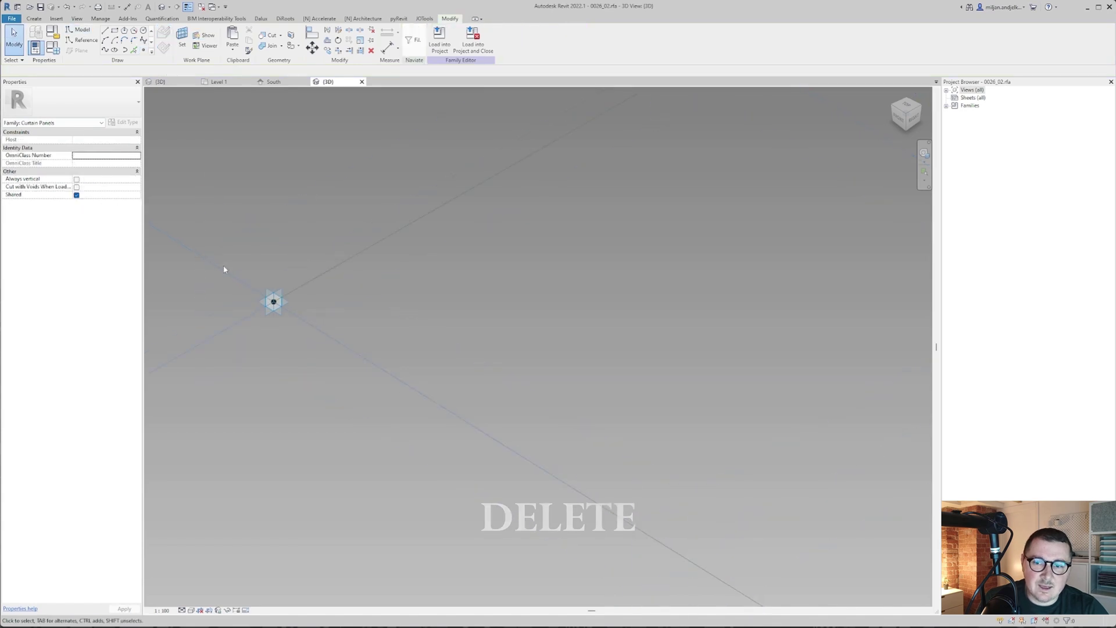
left_click(190, 50)
left_click(280, 288)
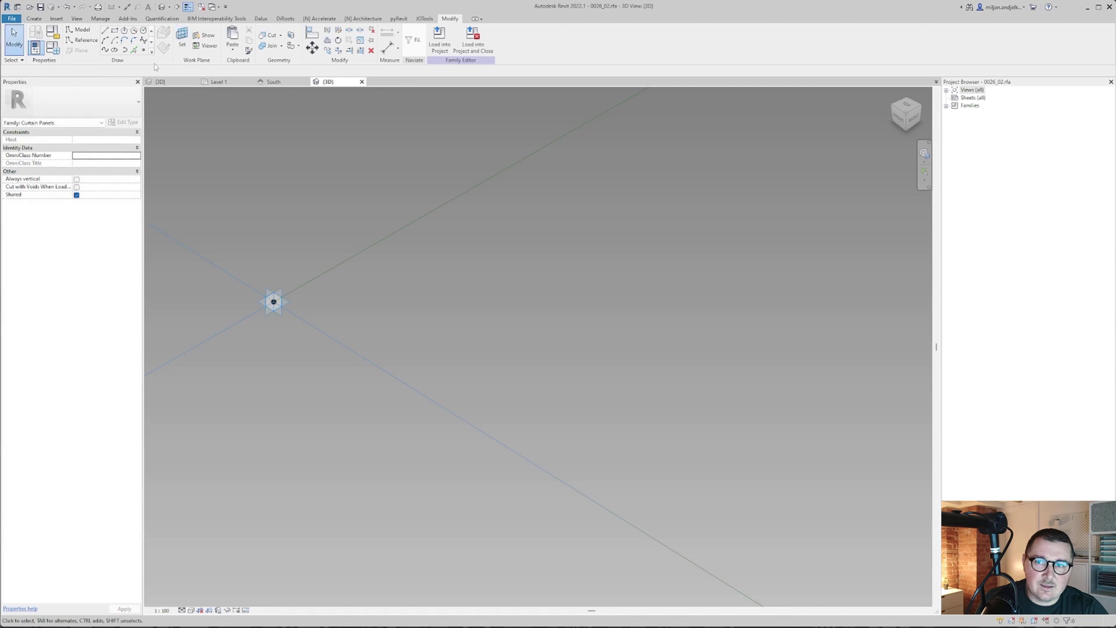
left_click(115, 31)
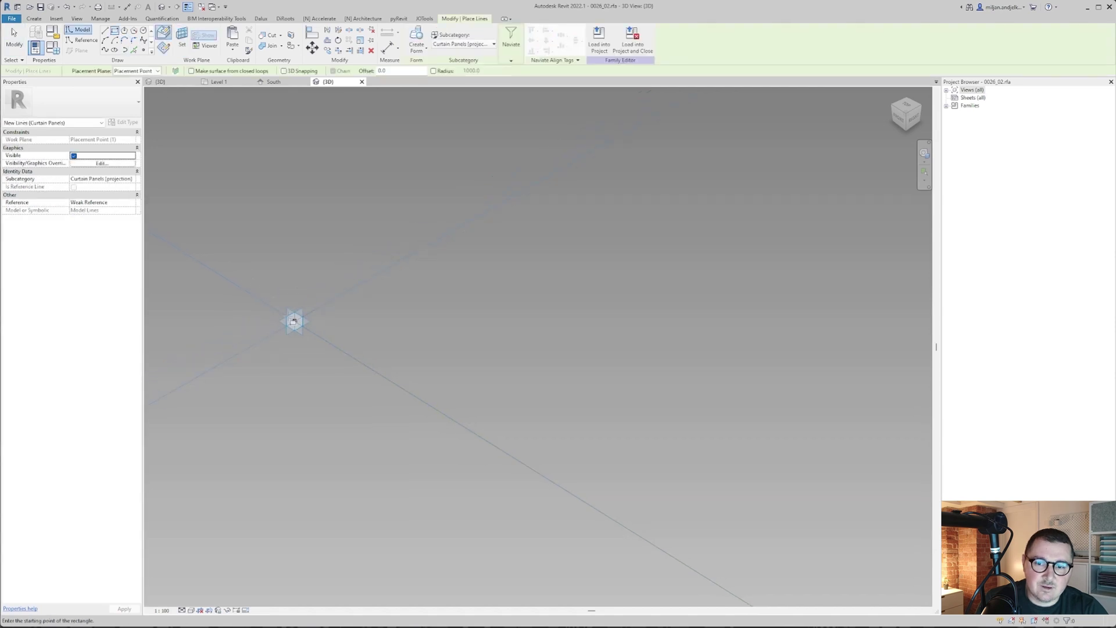
left_click(295, 322)
left_click(317, 288)
key("Escape")
key("Escape")
Select the whole rectangle and move it straight down by 25 mm.
key("Tab")
left_click(310, 316)
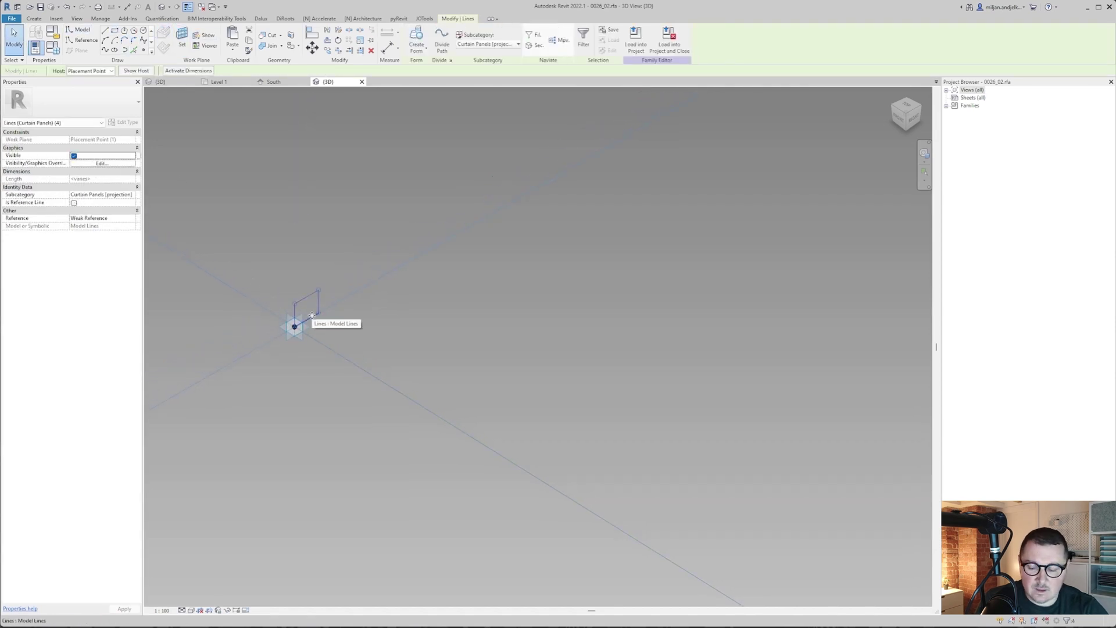
left_click(311, 318)
key("m")
key("v")
left_click(326, 323)
type("25")
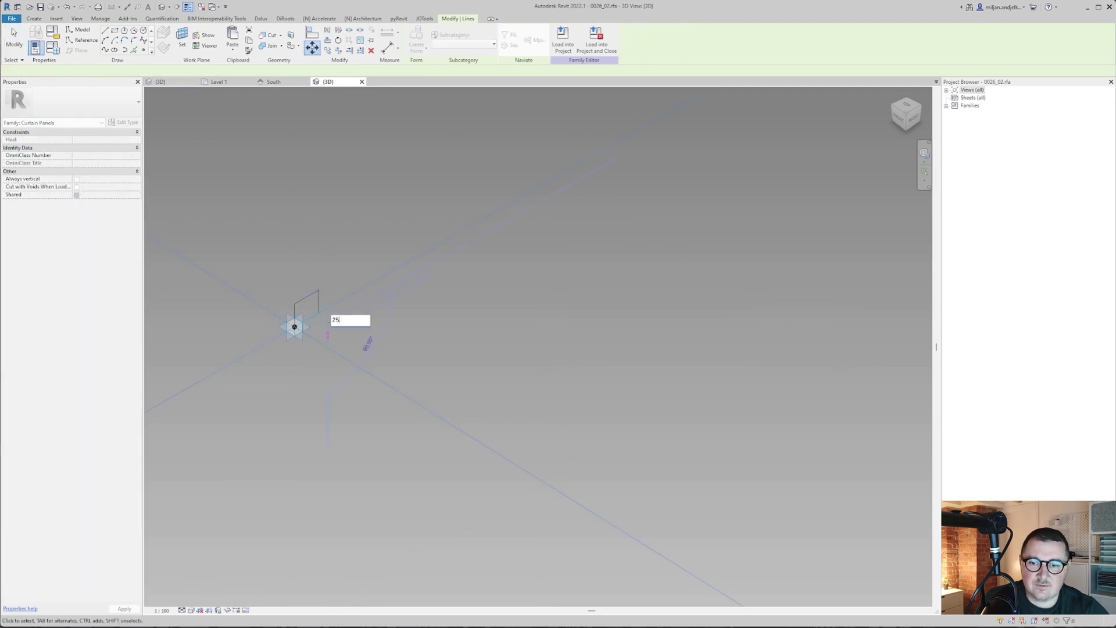
key("Return")
Set the rectangle's width to 100 mm by repositioning its outer vertical edge.
scroll(321, 317, "up", 1)
type("1")
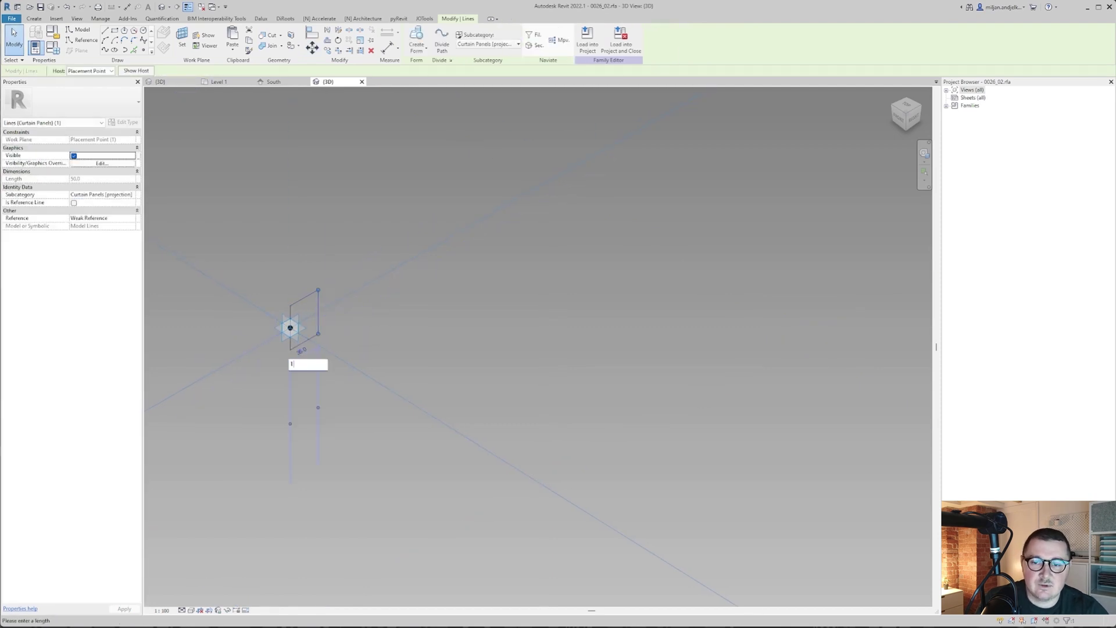
type("00")
key("Return")
left_click(396, 330)
Create a solid form from the rectangular profile along three chained reference lines, leaving out the line between the leftmost and uppermost adaptive points.
scroll(396, 328, "down", 3)
left_click(371, 310)
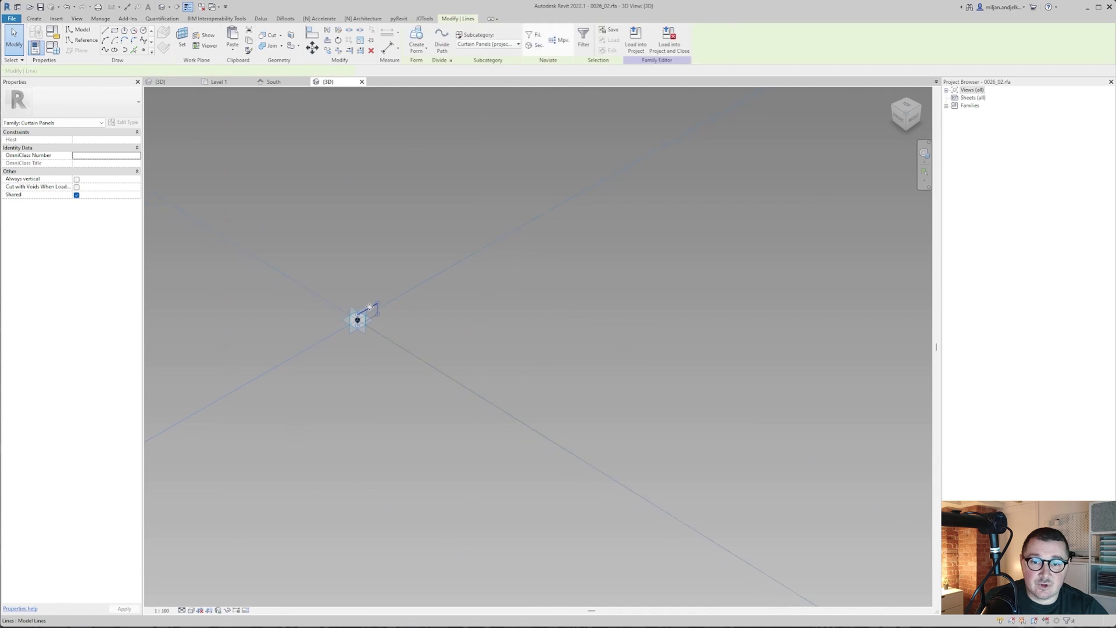
scroll(399, 337, "up", 5)
left_click(402, 344, "ctrl")
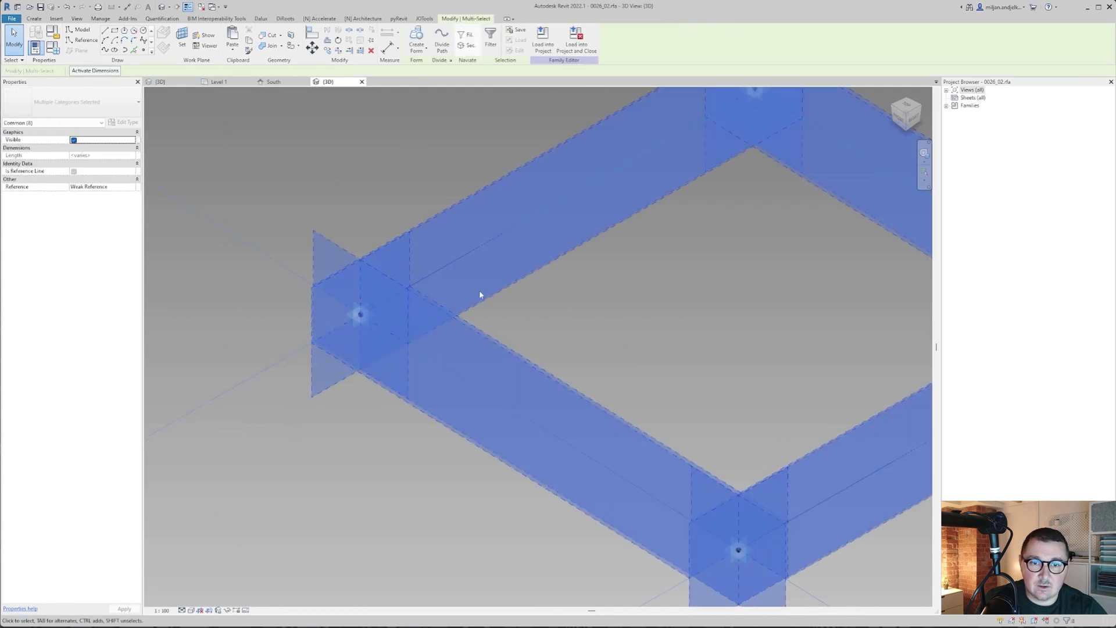
scroll(479, 290, "down", 3)
middle_click_drag(631, 221, 535, 281)
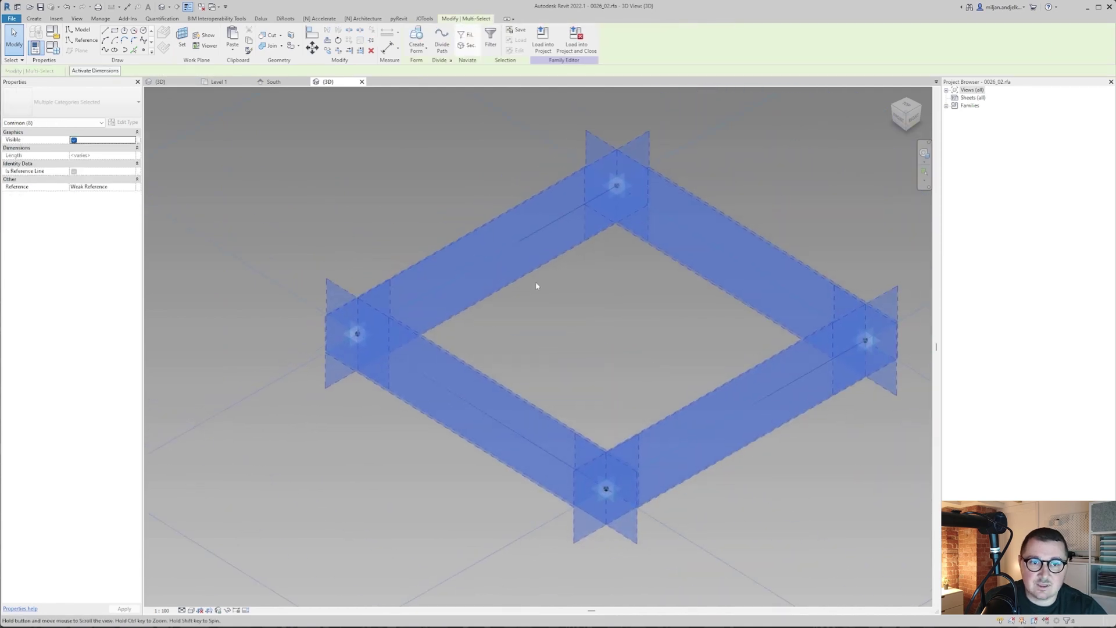
left_click(523, 243, "shift")
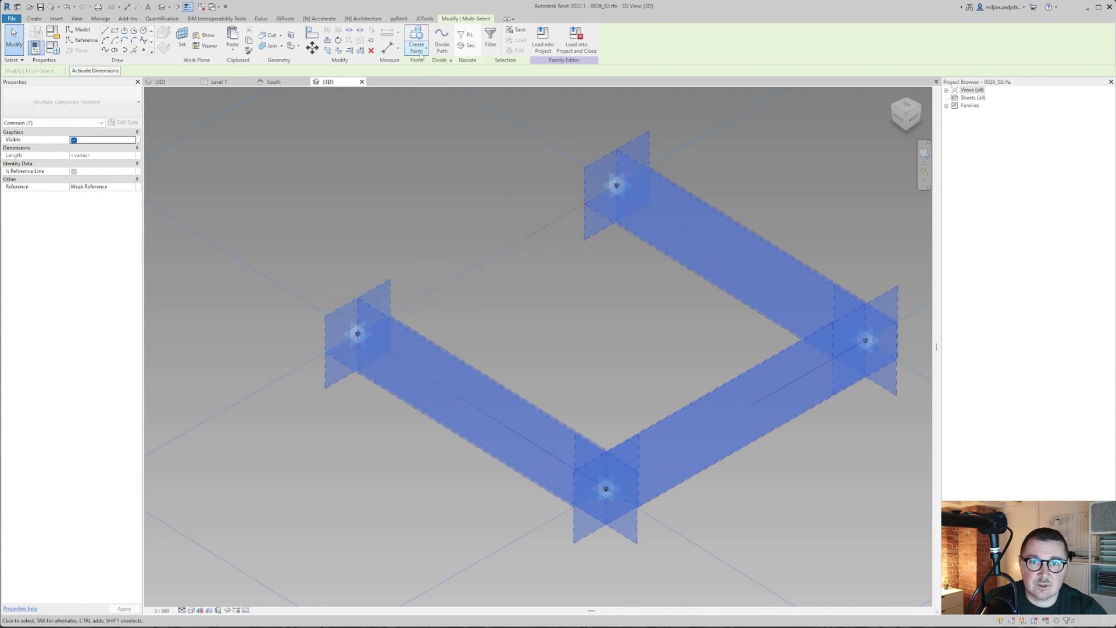
scroll(423, 186, "down", 2)
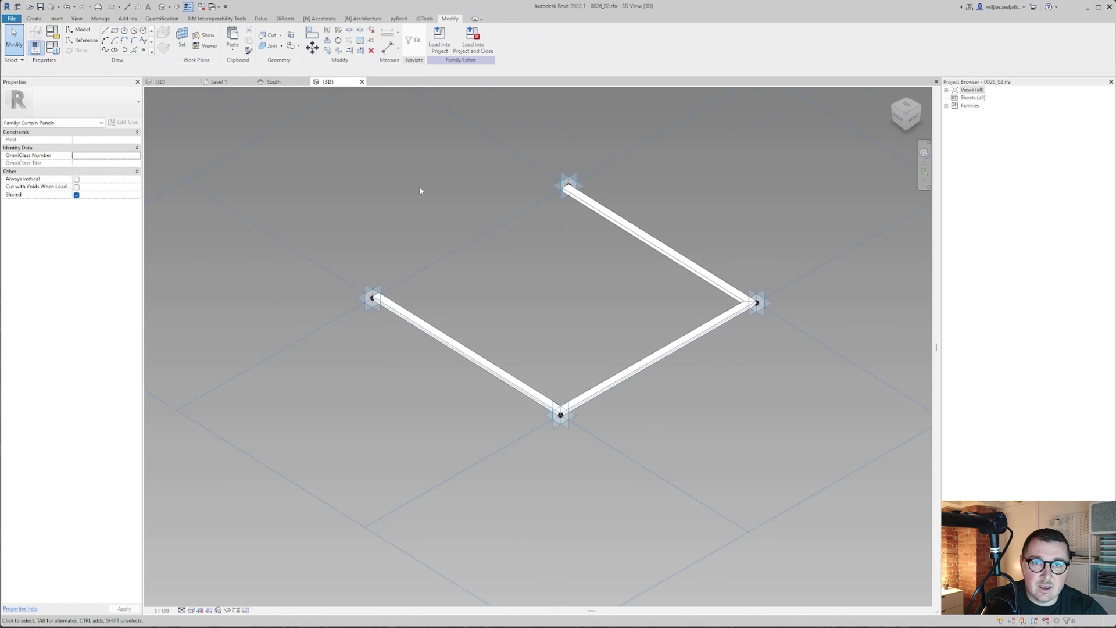
Load the three-sided panel family into the mass family and view the repeated frames in its 3D view.
left_click(440, 45)
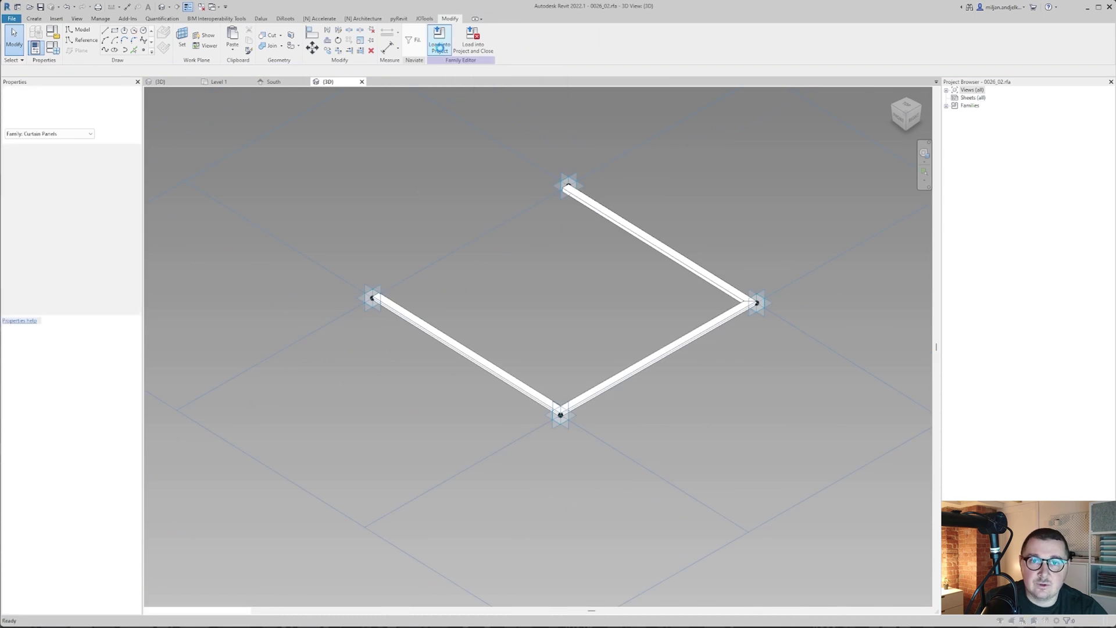
left_click(785, 169)
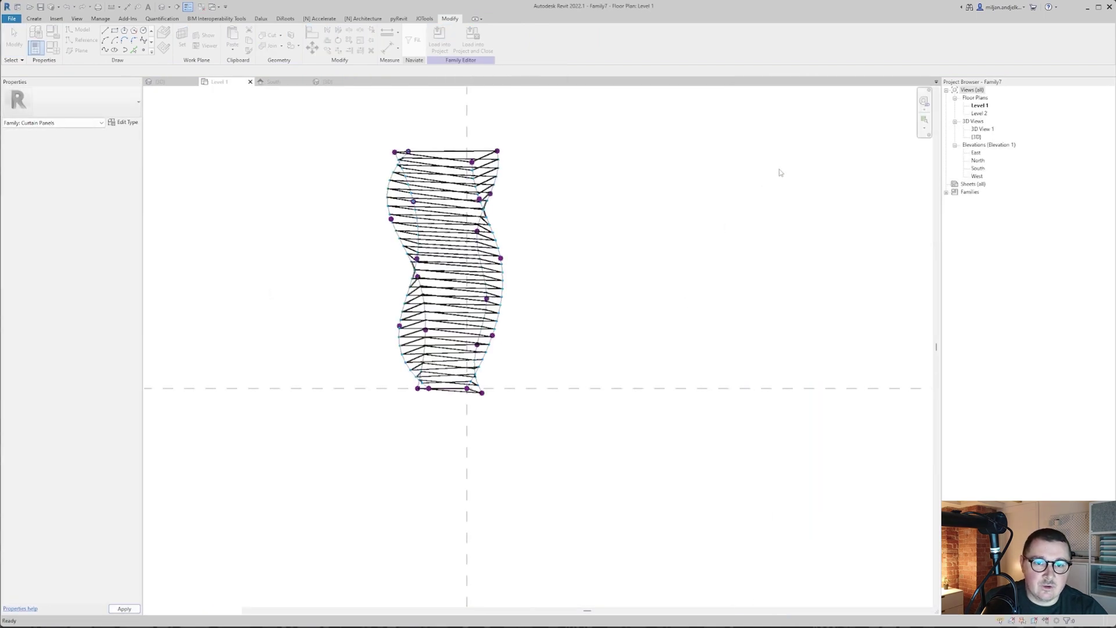
left_click(161, 82)
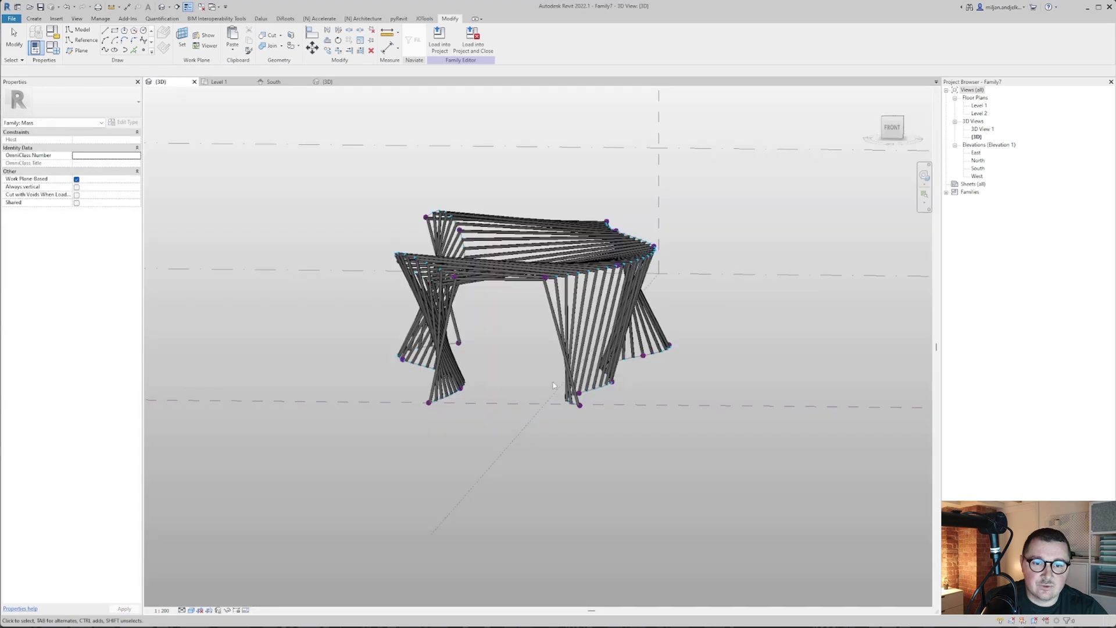
middle_click_drag(572, 431, 427, 491, "shift")
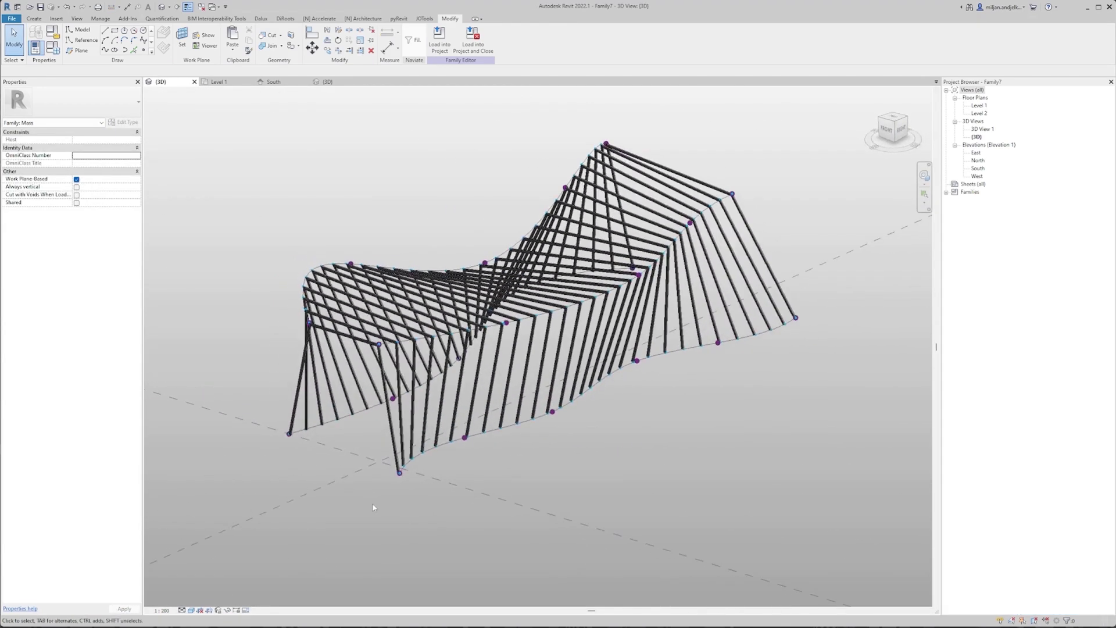